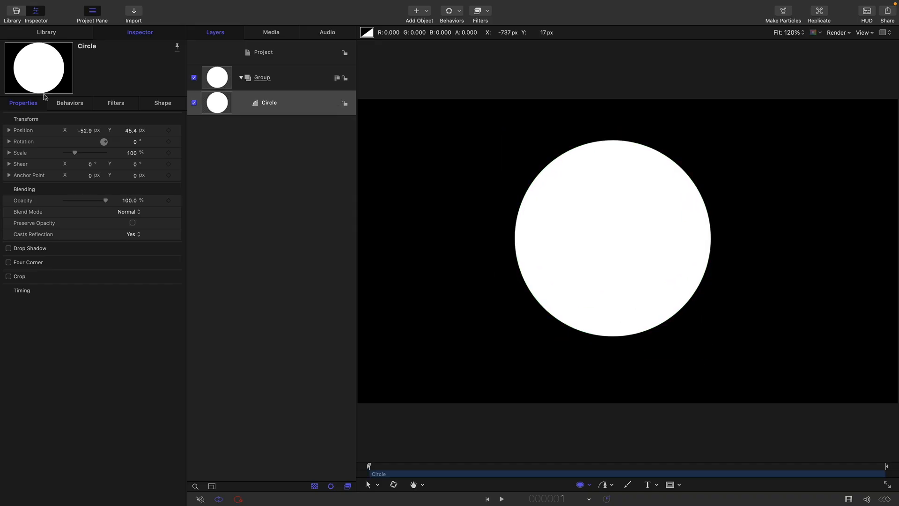
# Step: Reset the circle's transform to centre it, and replace its fill with an outline
pyautogui.rightClick(70, 120)
pyautogui.click(71, 124)
pyautogui.click(166, 104)
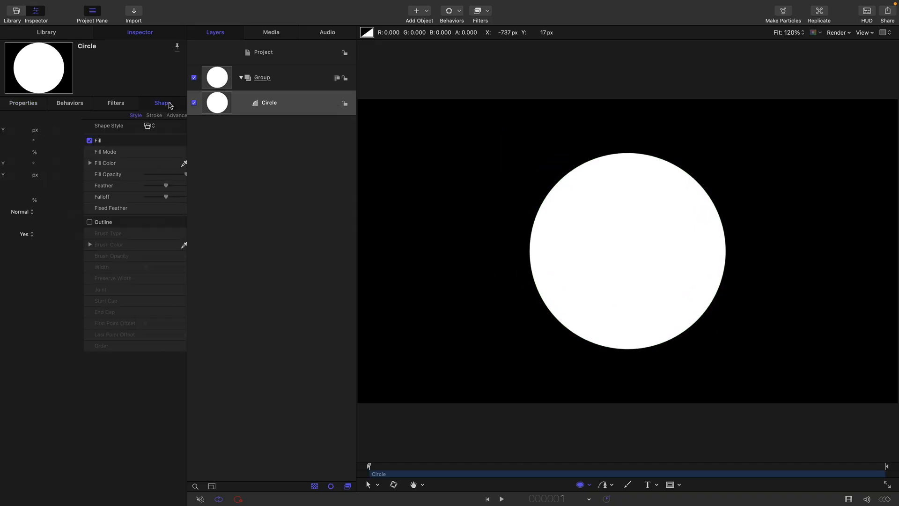
pyautogui.click(9, 222)
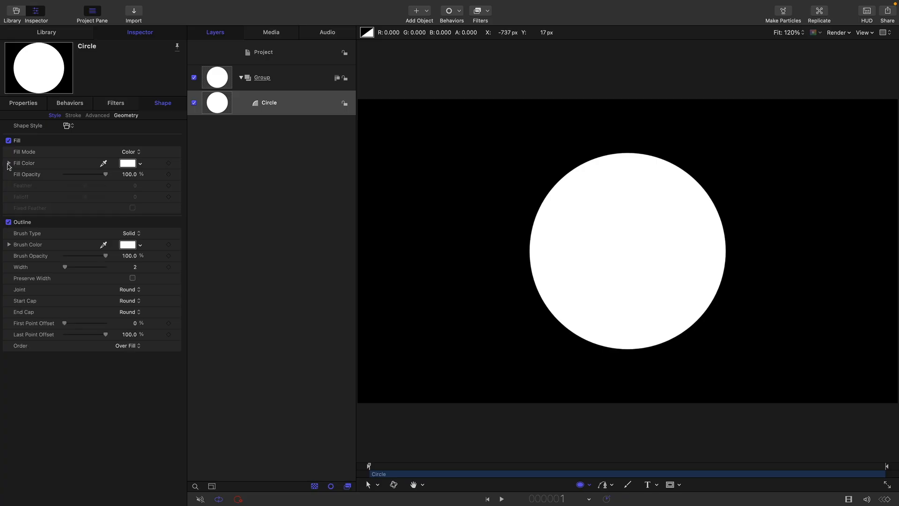
pyautogui.click(9, 141)
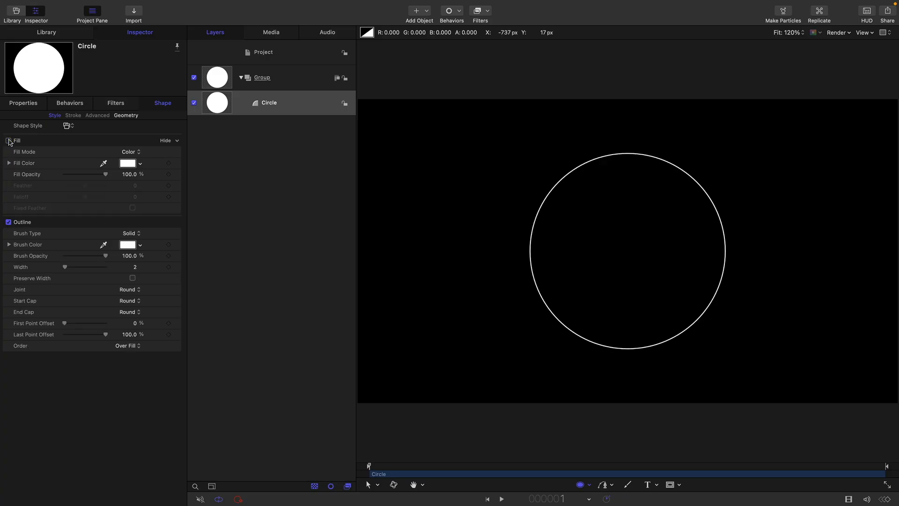
# Step: Colour the circle's outline light golden orange and set its width to 30
pyautogui.click(128, 245)
pyautogui.moveTo(417, 307); pyautogui.dragTo(443, 287)
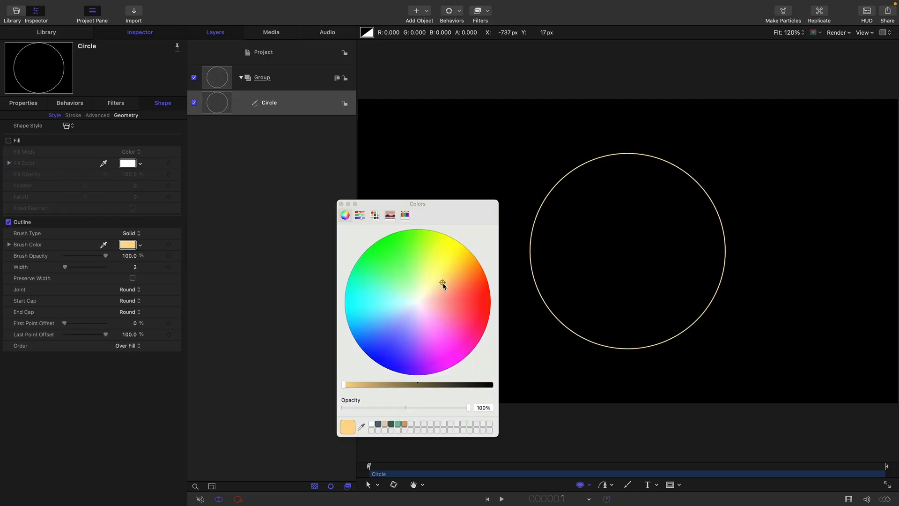
pyautogui.click(341, 203)
pyautogui.click(135, 268)
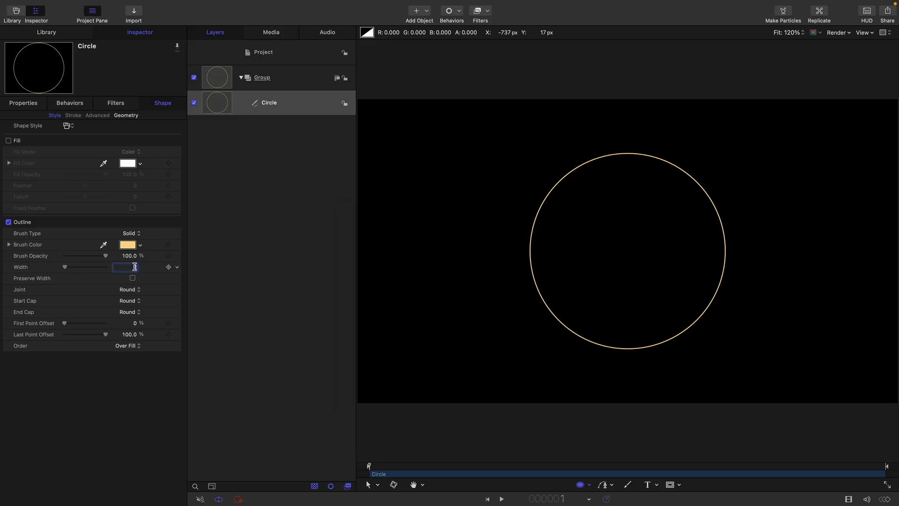
pyautogui.write('30')
pyautogui.press('Return')
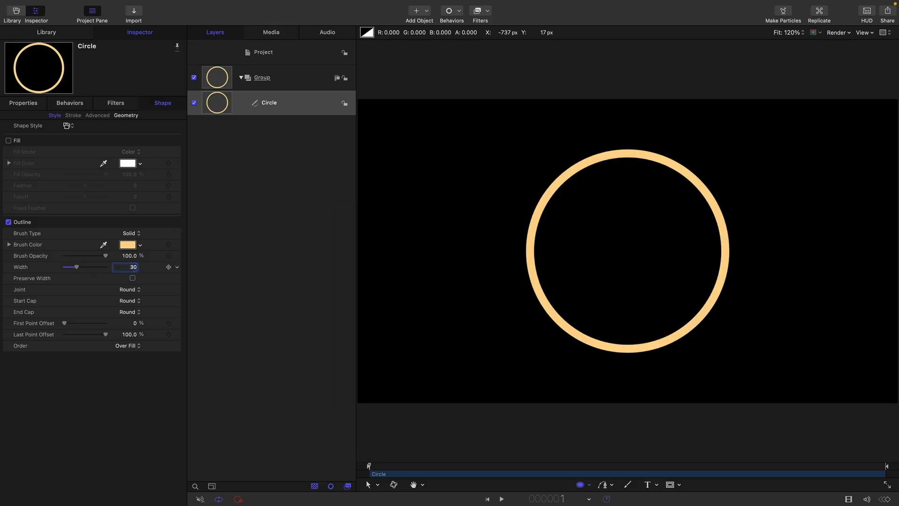
# Step: Set the circle's radius to 360
pyautogui.click(129, 116)
pyautogui.click(126, 150)
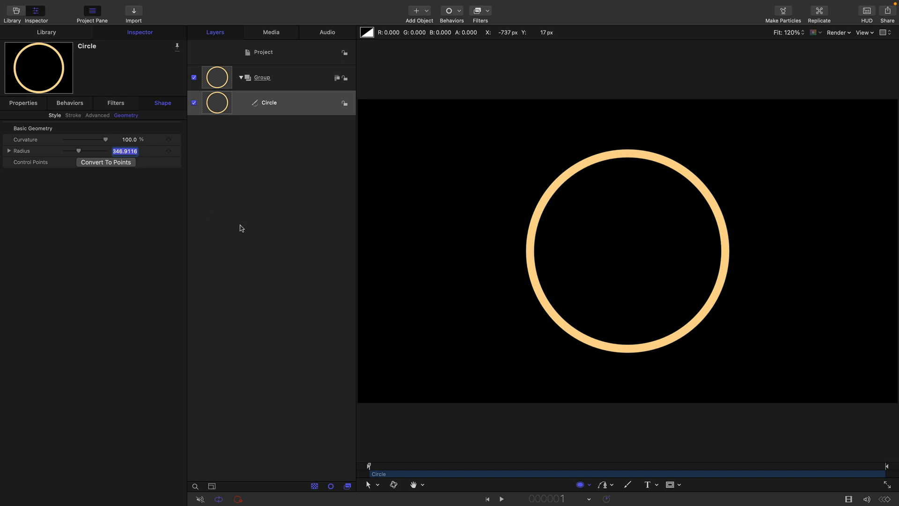
pyautogui.write('360')
pyautogui.press('Return')
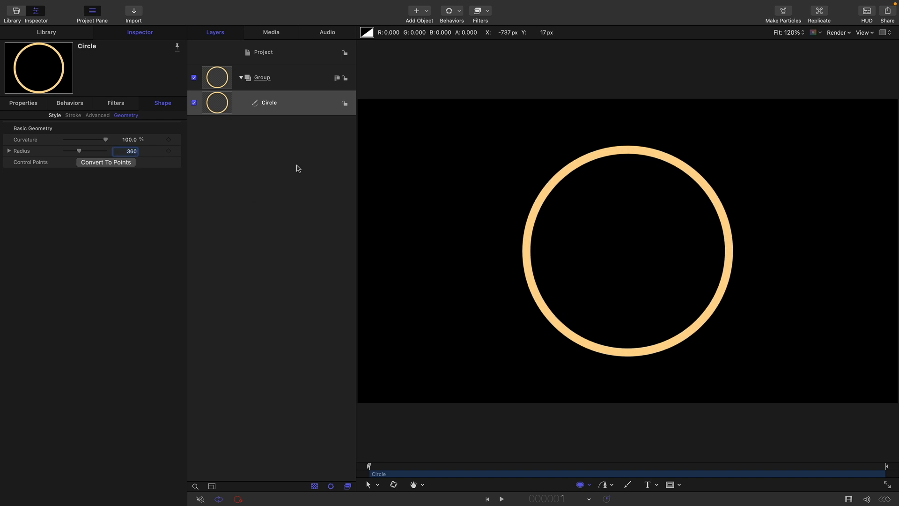
# Step: Apply the Extrude stylize filter to the circle and set its distance to 1
pyautogui.click(489, 11)
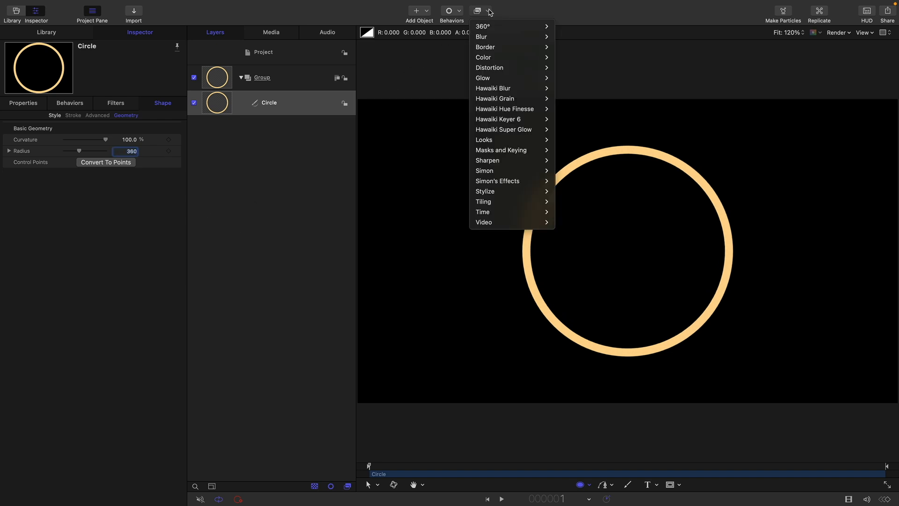
pyautogui.moveTo(539, 191)
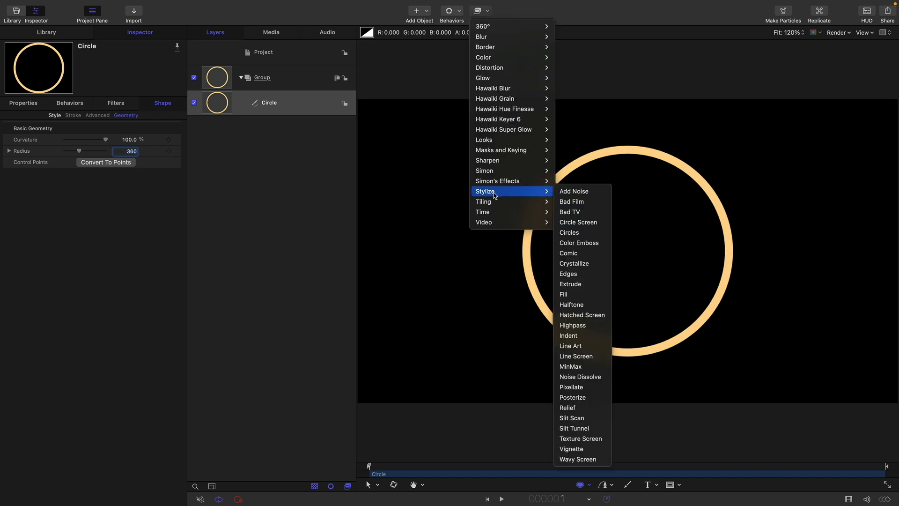
pyautogui.click(604, 290)
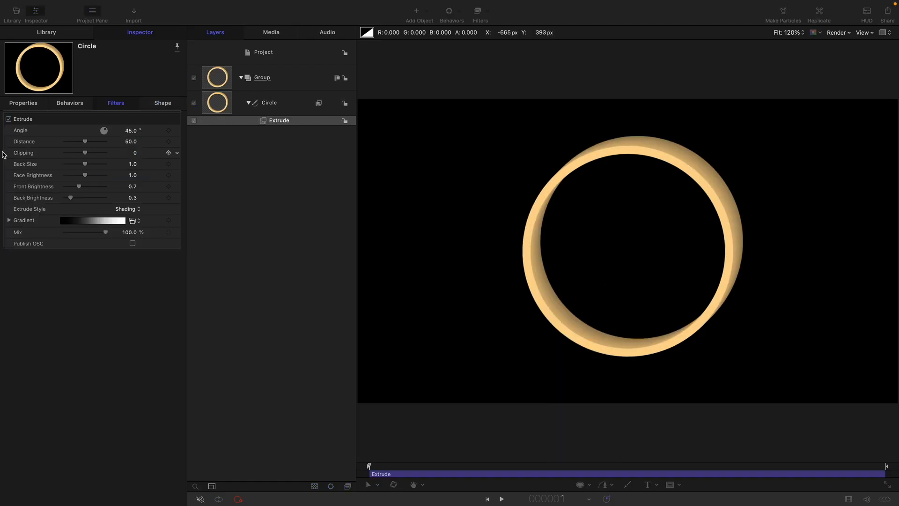
pyautogui.click(133, 141)
pyautogui.write('1')
pyautogui.press('Return')
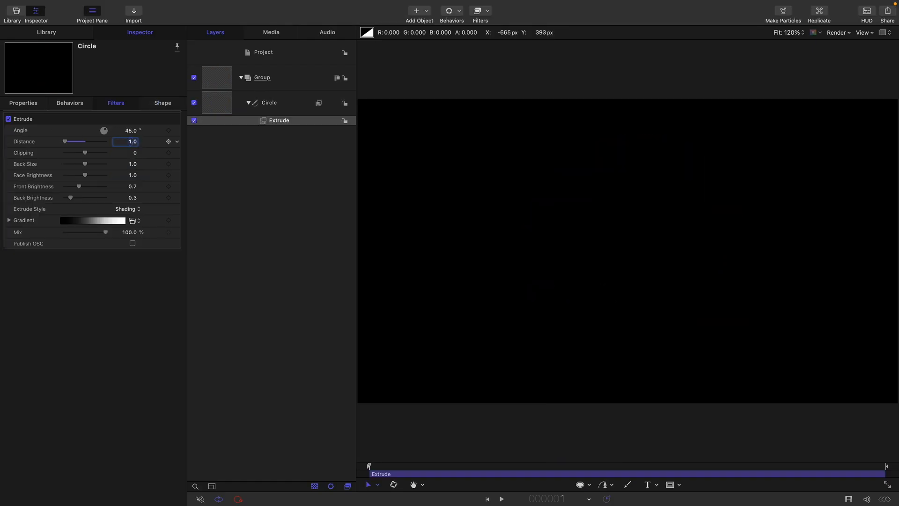
# Step: Set the Extrude filter's back size to 0.75, back brightness to 0 and face brightness to 0.3
pyautogui.click(129, 163)
pyautogui.press('BackSpace')
pyautogui.press('Return')
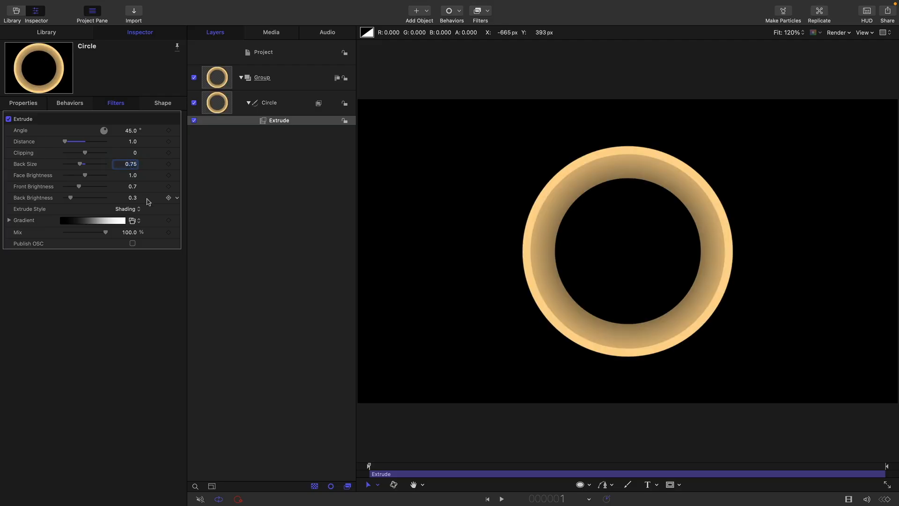
pyautogui.moveTo(70, 199); pyautogui.dragTo(61, 201)
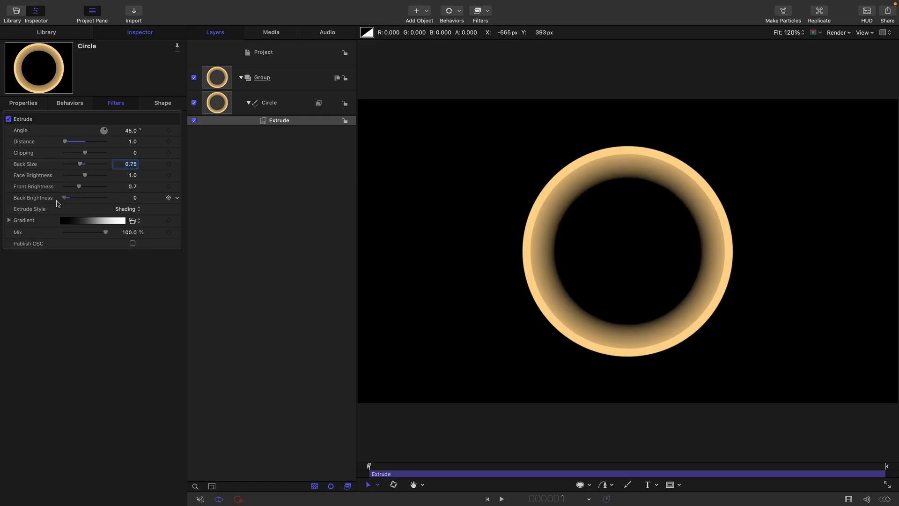
pyautogui.moveTo(84, 175); pyautogui.dragTo(71, 178)
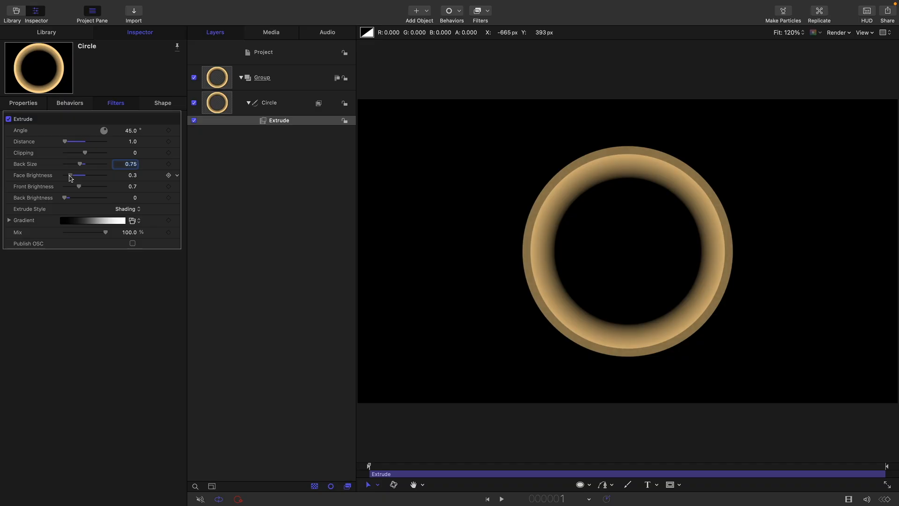
# Step: Replicate the extruded circle and set the replicator's shape to Line
pyautogui.click(217, 101)
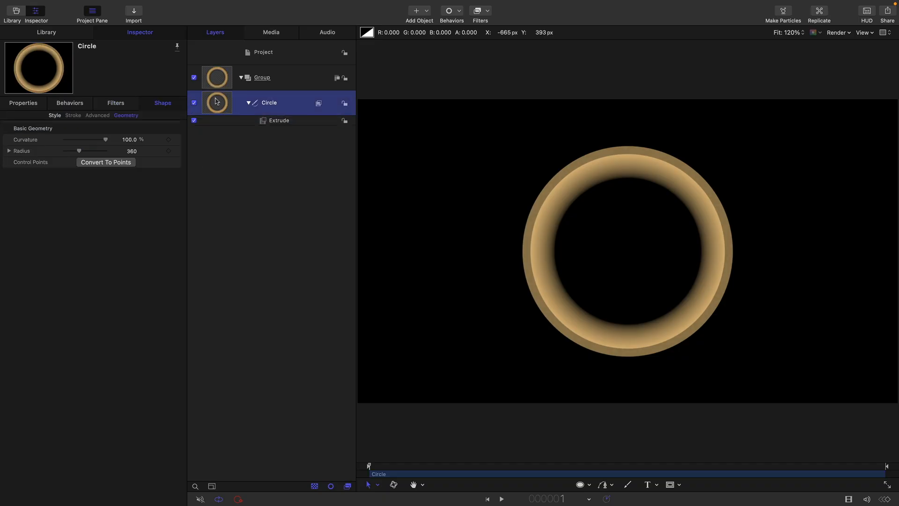
pyautogui.click(133, 4)
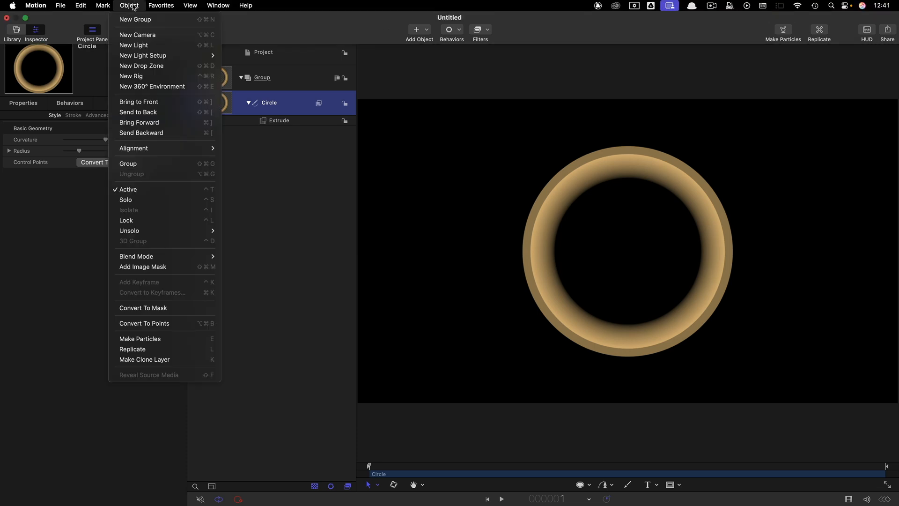
pyautogui.click(165, 348)
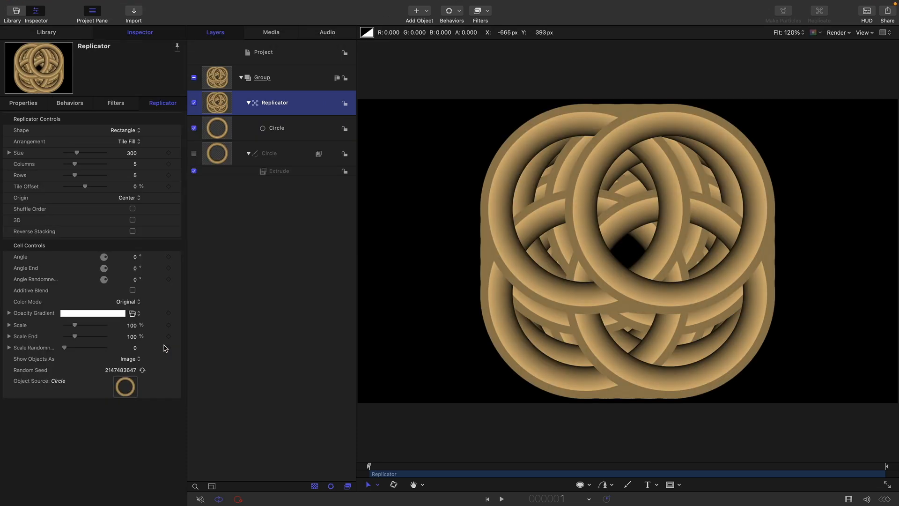
pyautogui.click(129, 130)
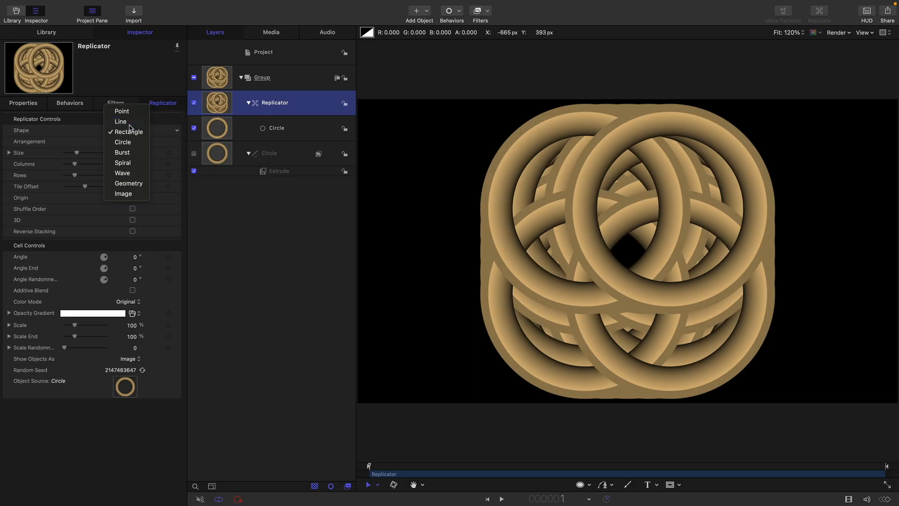
pyautogui.click(121, 122)
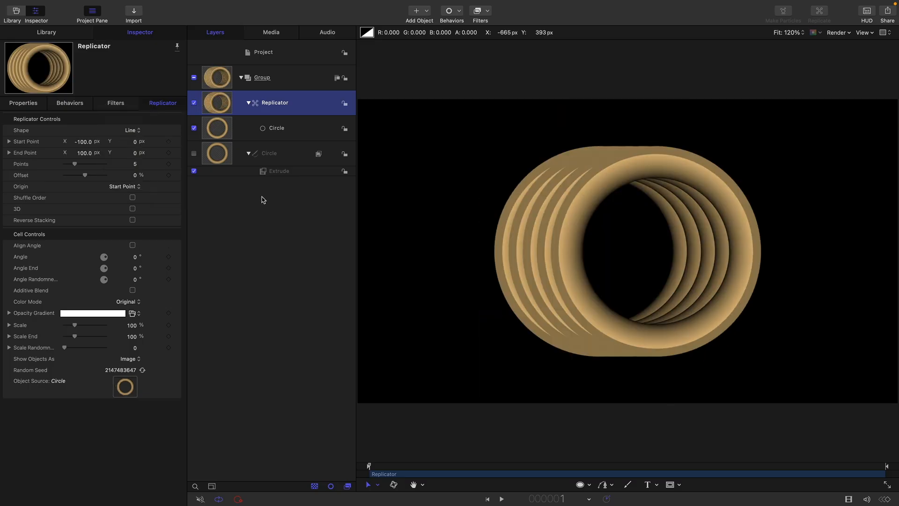
# Step: Make the replicator 3D and set its start point to X 0 and Z 2000 px
pyautogui.click(133, 209)
pyautogui.click(9, 141)
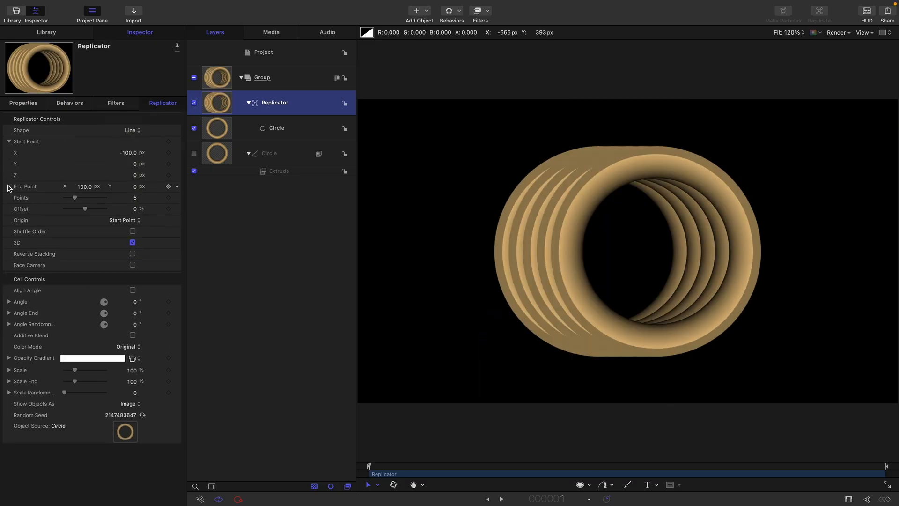
pyautogui.click(9, 186)
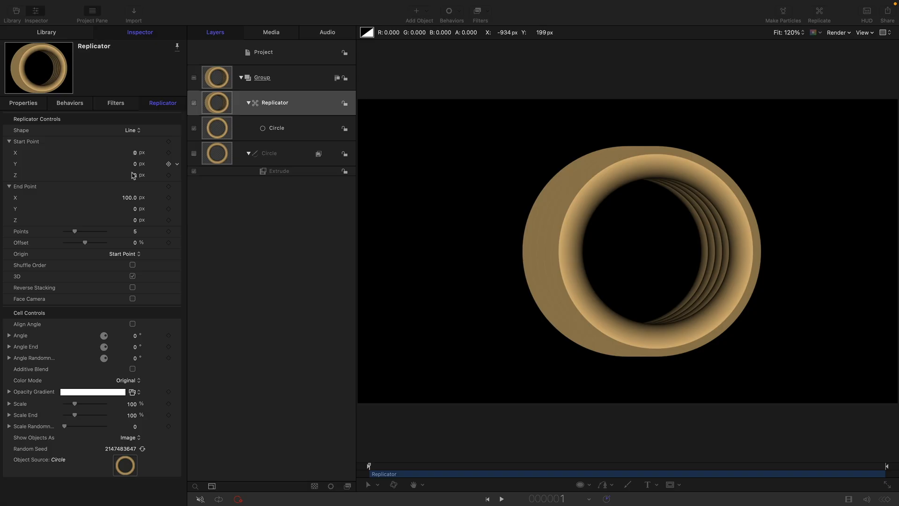
pyautogui.click(135, 176)
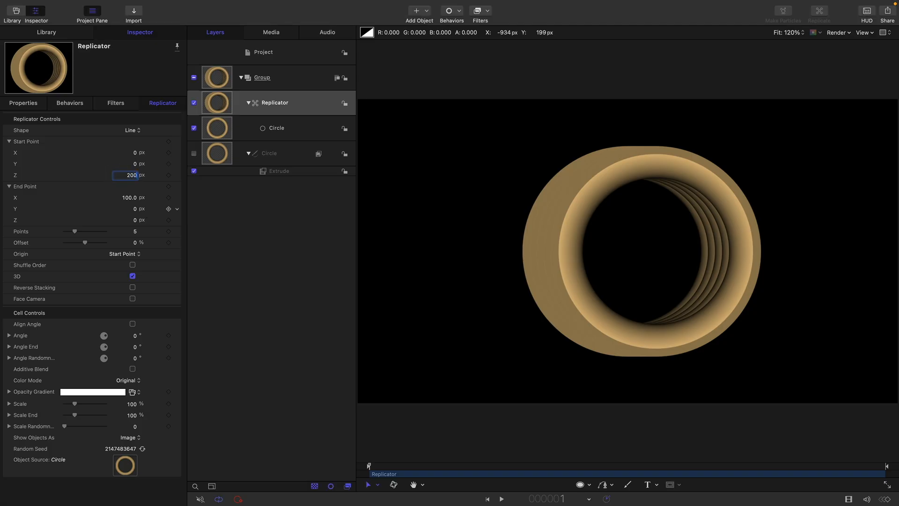
pyautogui.press('Return')
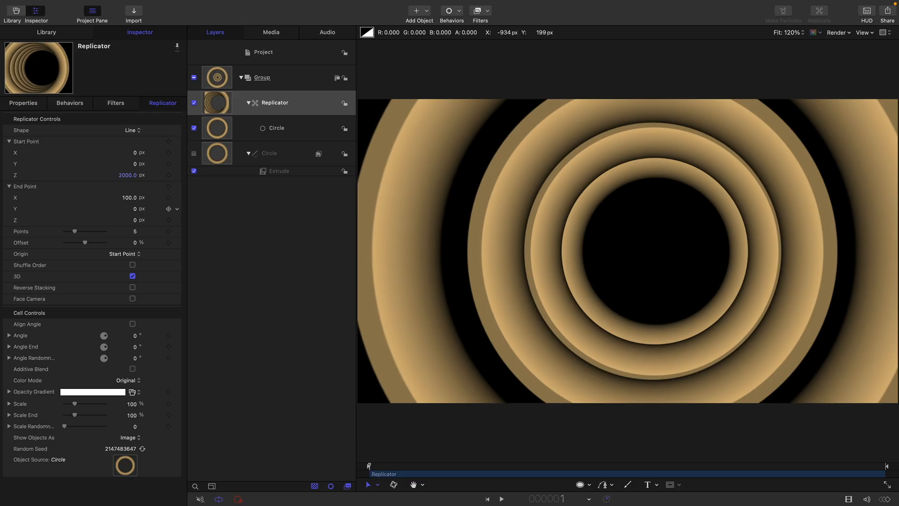
# Step: Set the replicator's end point to X 0 and Z -5000 px
pyautogui.click(129, 198)
pyautogui.write('0')
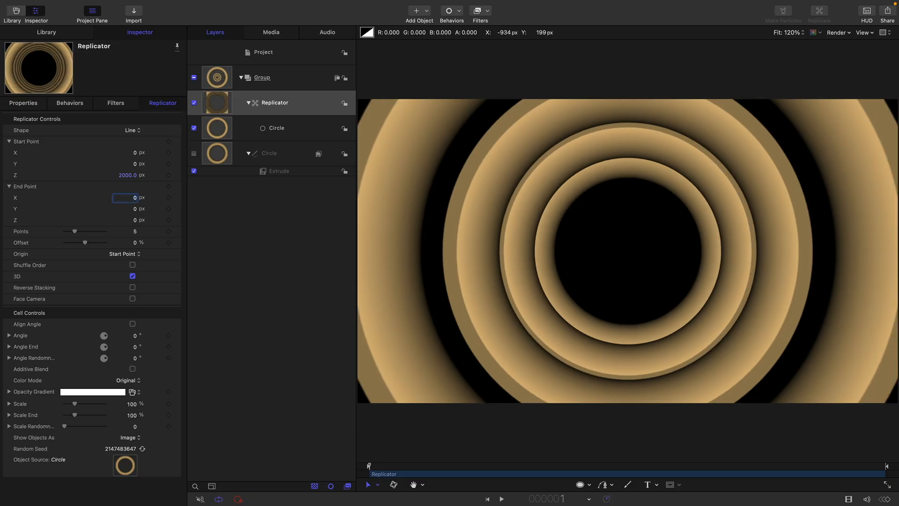
pyautogui.click(134, 220)
pyautogui.write('-5000')
pyautogui.press('Return')
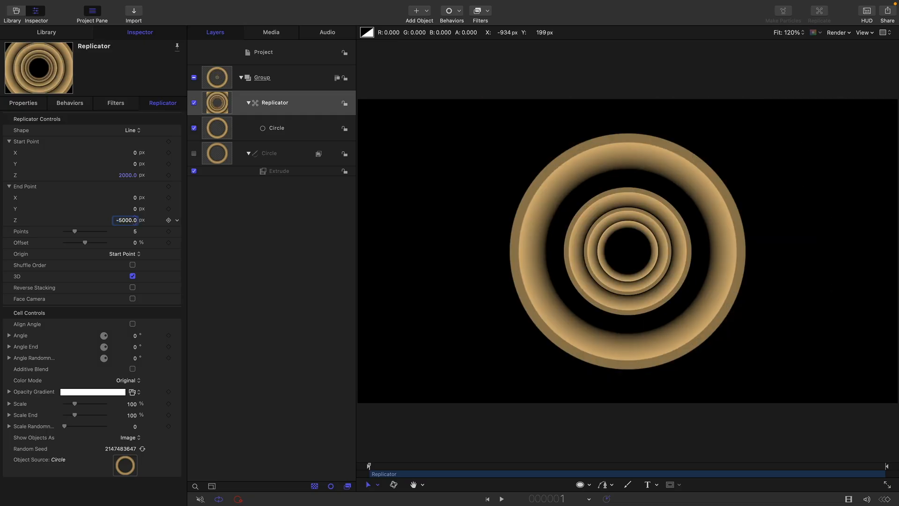
# Step: Set the number of points in the replicator to 32
pyautogui.click(134, 231)
pyautogui.write('32')
pyautogui.press('Return')
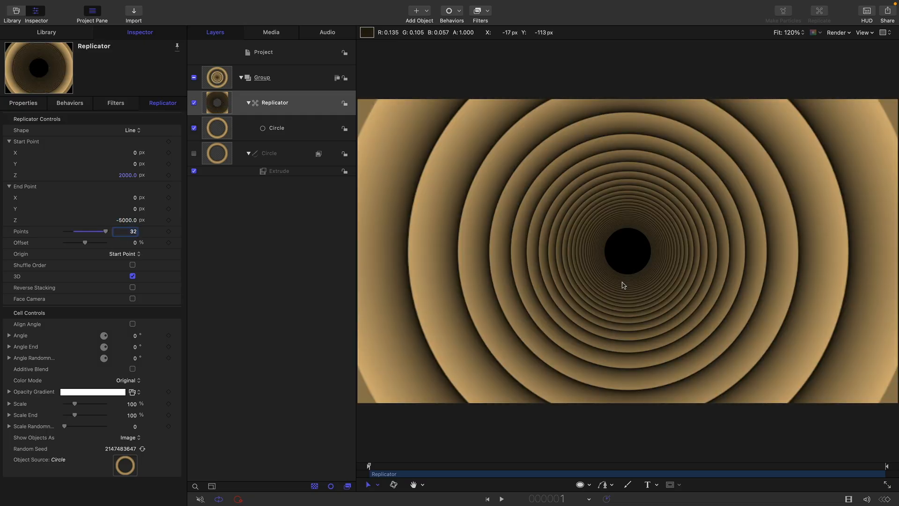
# Step: Draw a tall, narrow rectangle over the centre of the tunnel, inside the existing group
pyautogui.click(214, 78)
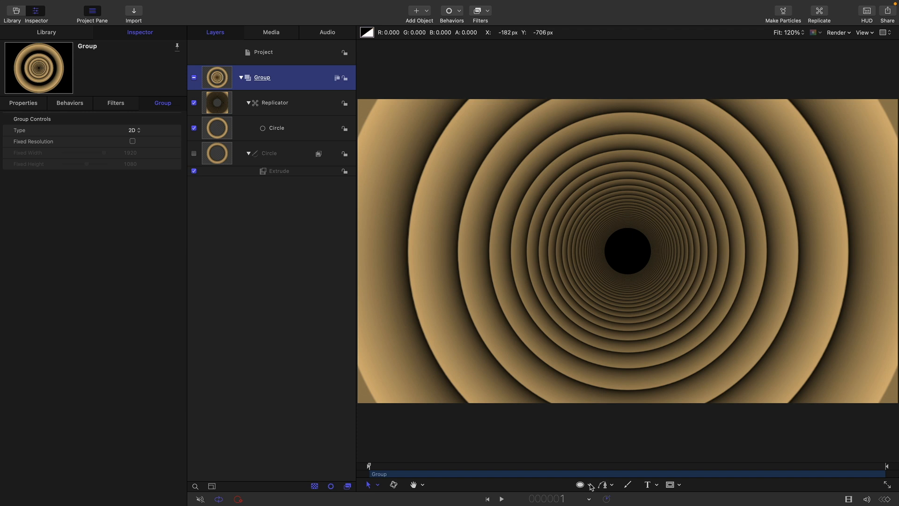
pyautogui.click(590, 486)
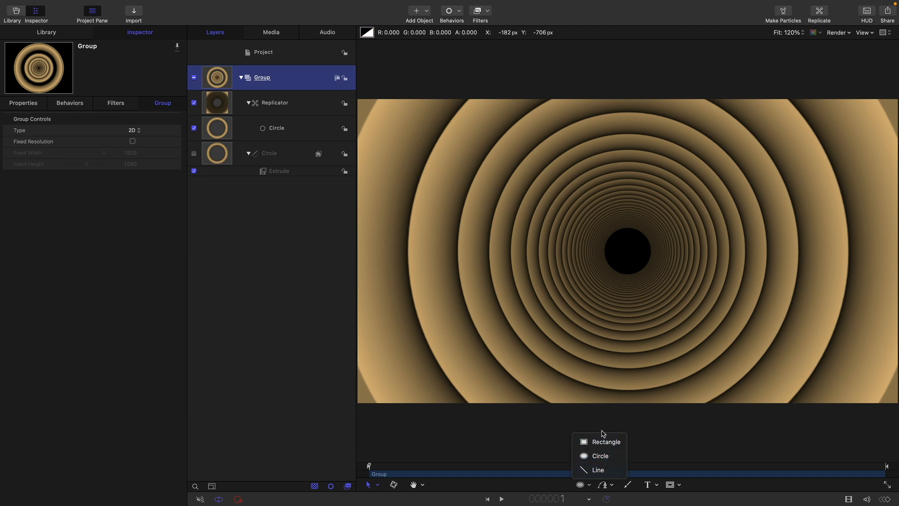
pyautogui.click(602, 440)
pyautogui.moveTo(595, 144)
pyautogui.mouseDown()
pyautogui.moveTo(624, 299)
pyautogui.moveTo(664, 356)
pyautogui.mouseUp()
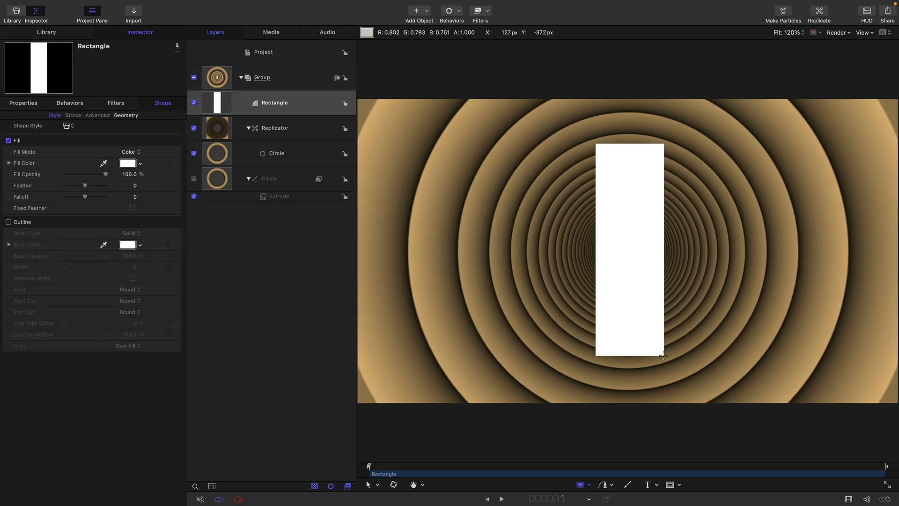
# Step: Change the rectangle's fill colour to a light peach
pyautogui.click(127, 165)
pyautogui.click(432, 294)
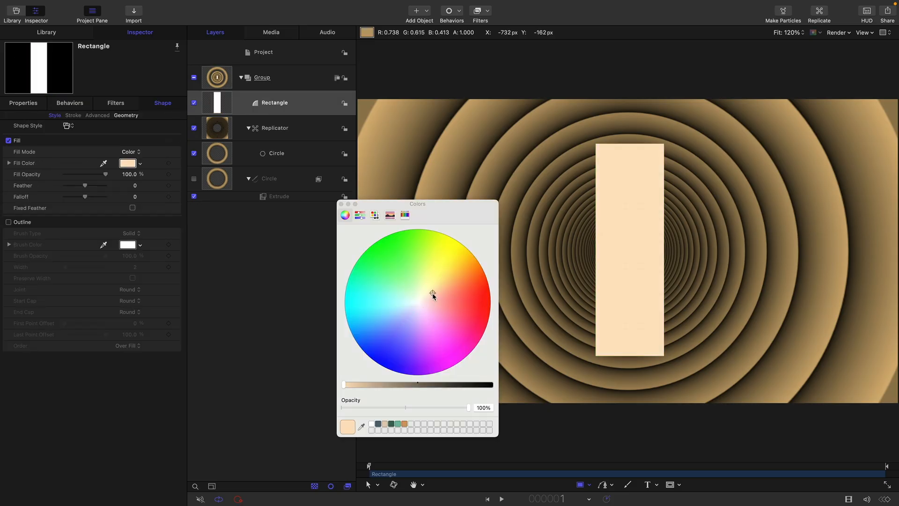
pyautogui.click(341, 204)
# Step: Reset the rectangle's transform parameters to centre it in the frame
pyautogui.click(15, 104)
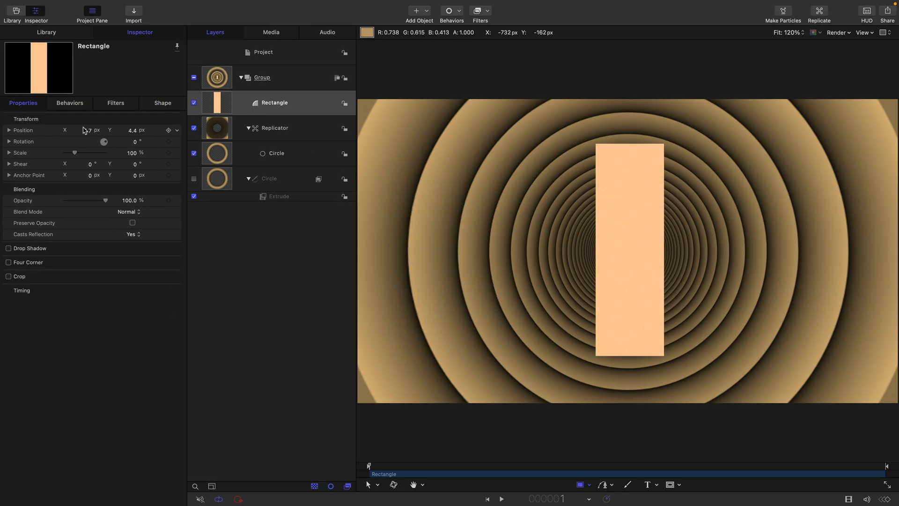
pyautogui.rightClick(74, 116)
pyautogui.click(73, 117)
pyautogui.rightClick(73, 117)
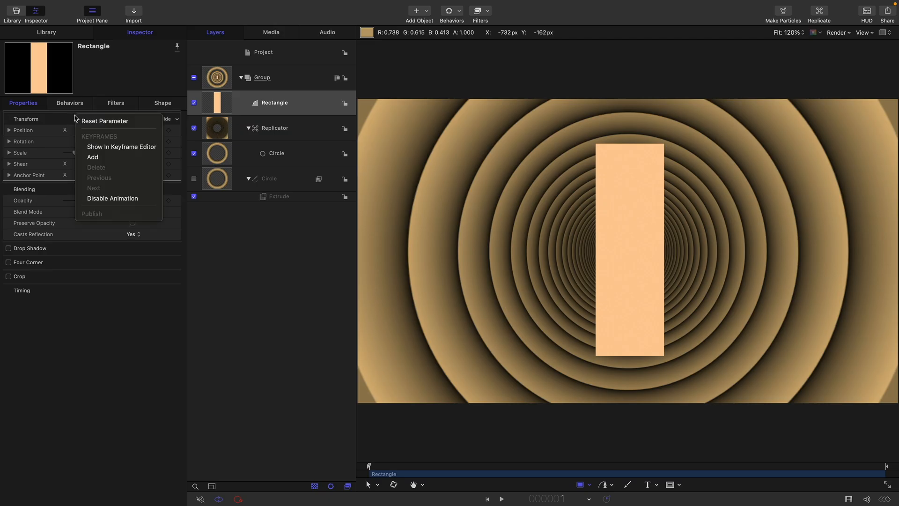
pyautogui.click(100, 122)
# Step: Rotate the rectangle -90° about the X axis
pyautogui.click(9, 141)
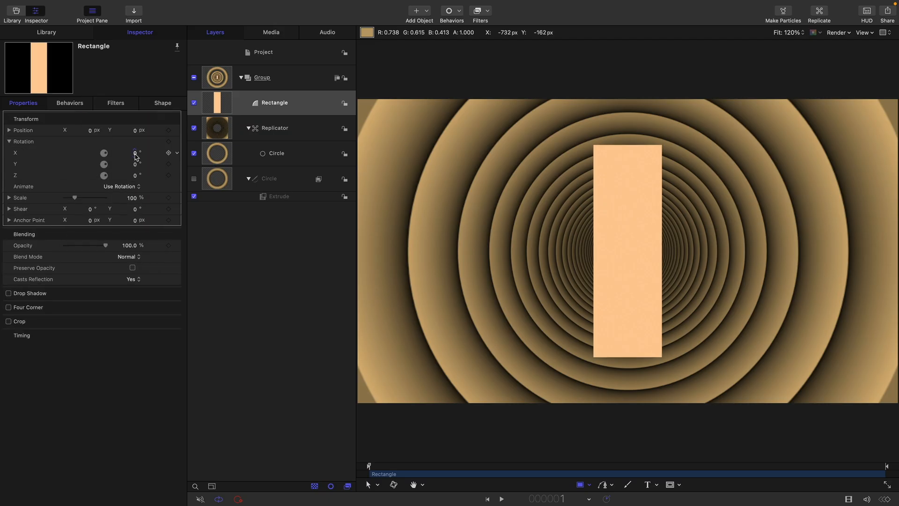
pyautogui.click(135, 153)
pyautogui.write('-90')
pyautogui.press('Return')
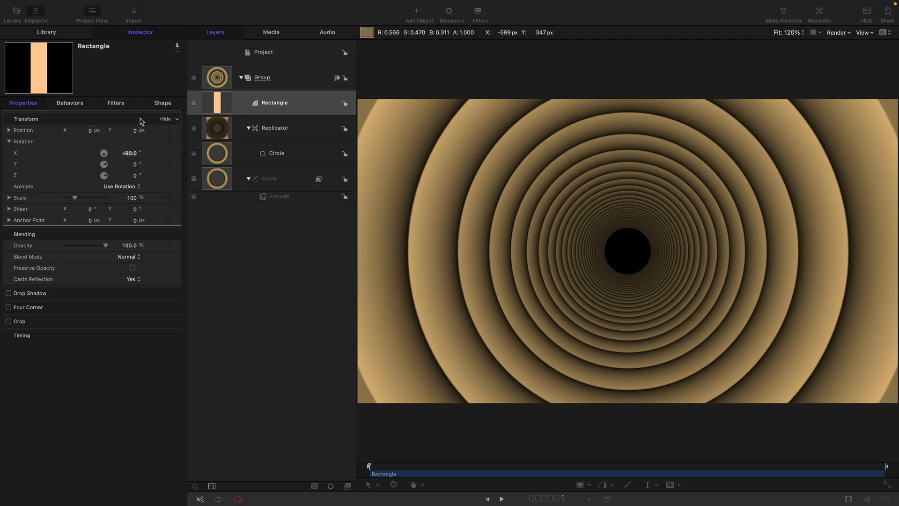
# Step: Set the rectangle's width to 480 and its height to 9000
pyautogui.click(162, 104)
pyautogui.click(126, 116)
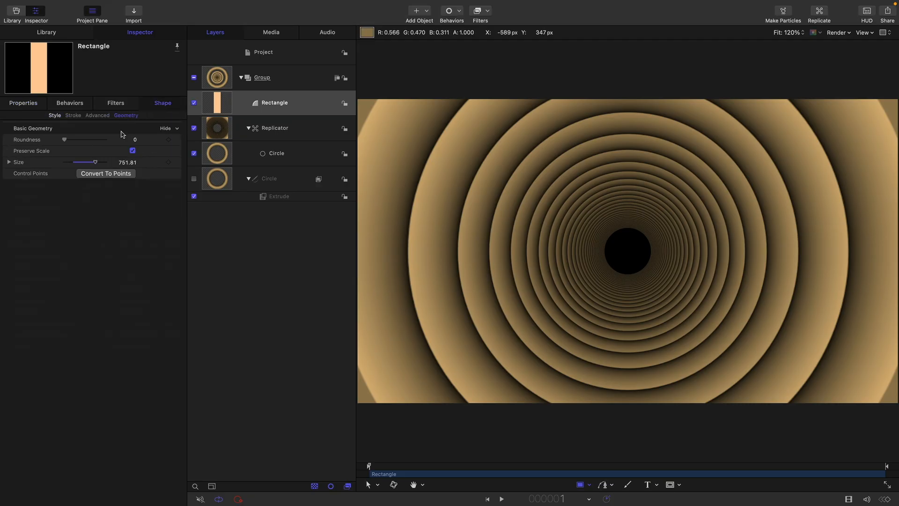
pyautogui.click(9, 162)
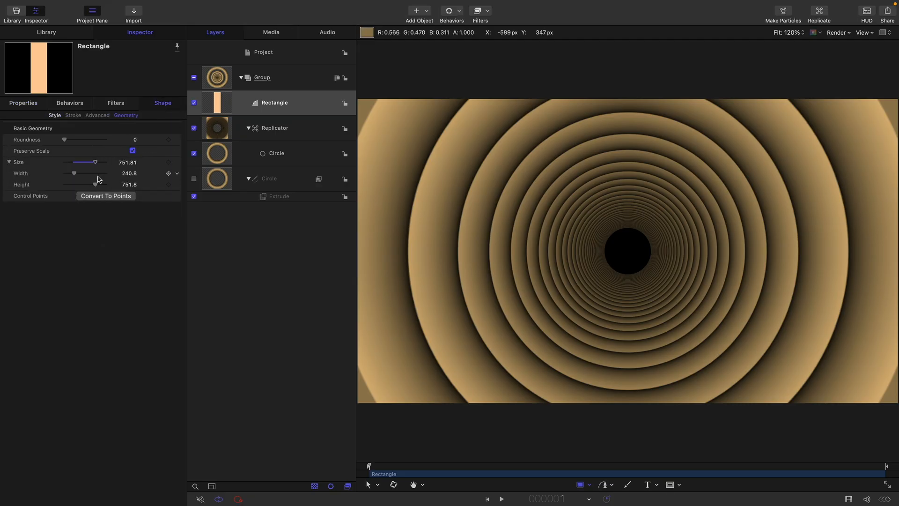
pyautogui.click(129, 173)
pyautogui.write('480')
pyautogui.click(128, 185)
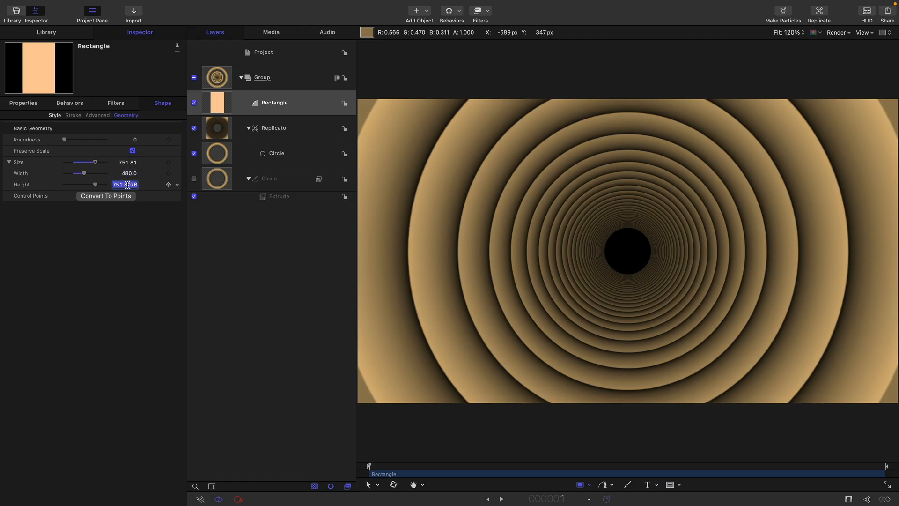
pyautogui.write('9000')
pyautogui.press('Return')
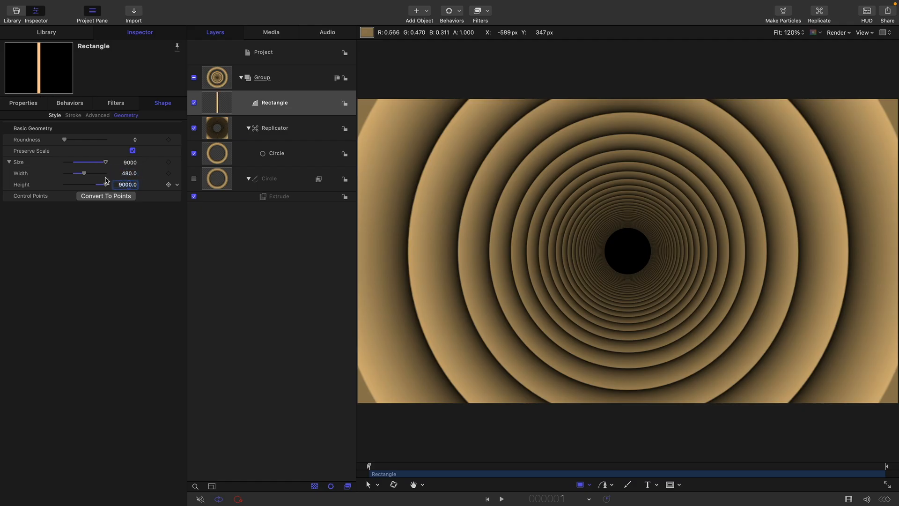
# Step: Position the rectangle at Y -200 px and Z -1440 px so it forms the tunnel floor
pyautogui.click(22, 104)
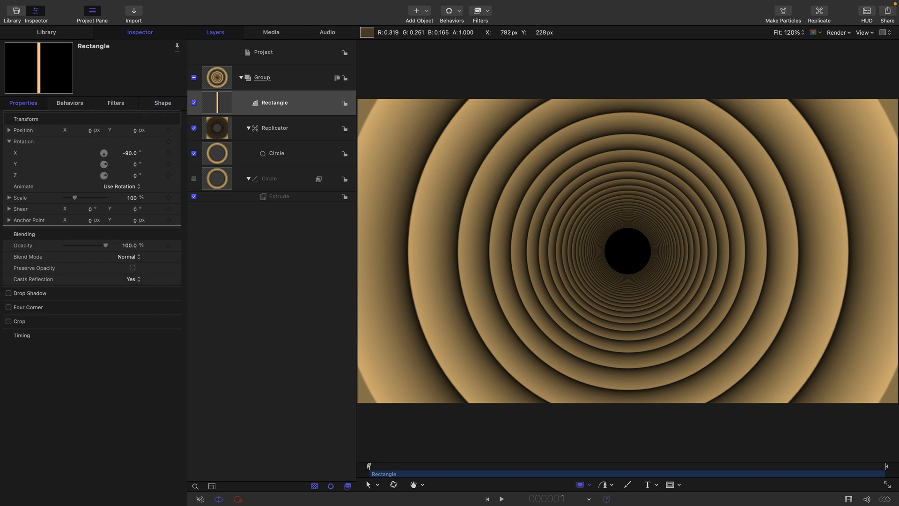
pyautogui.click(134, 131)
pyautogui.write('-200')
pyautogui.press('Return')
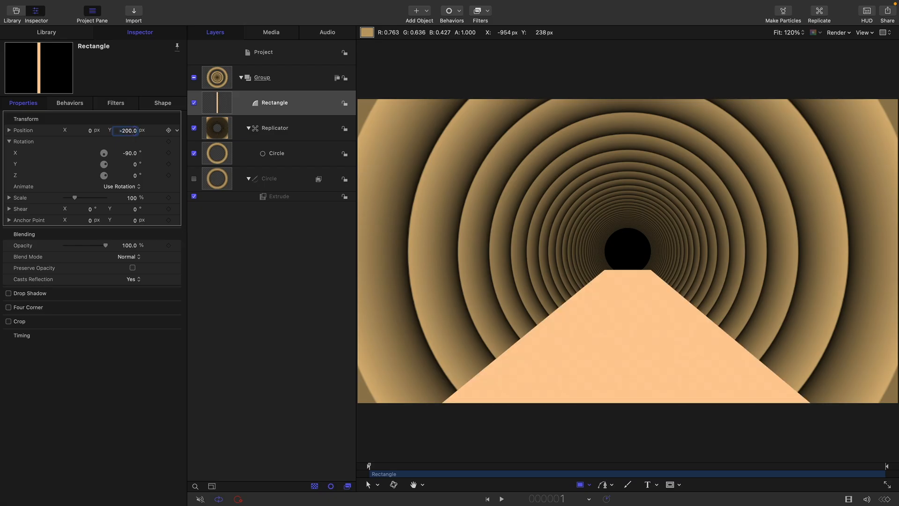
pyautogui.click(9, 130)
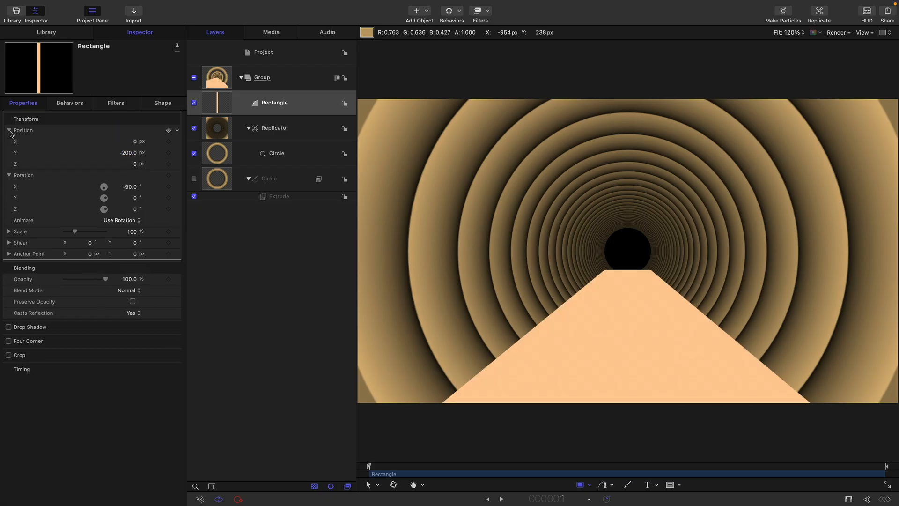
pyautogui.click(135, 165)
pyautogui.write('-1440')
pyautogui.press('Return')
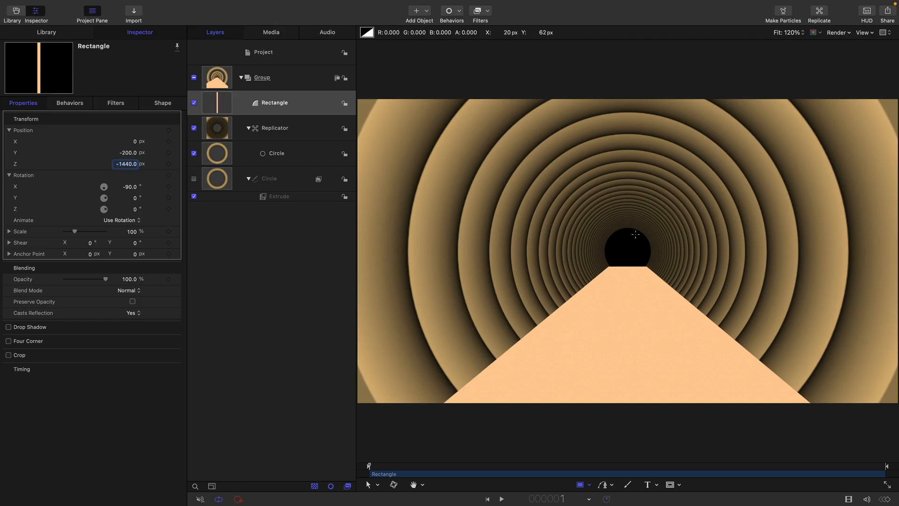
# Step: Darken the rectangle's fill colour to a medium brown
pyautogui.click(163, 104)
pyautogui.click(54, 115)
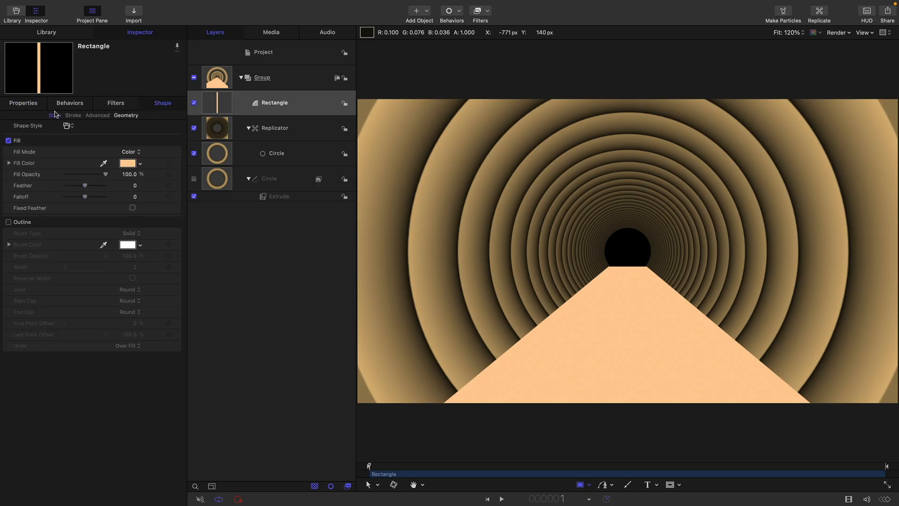
pyautogui.click(127, 163)
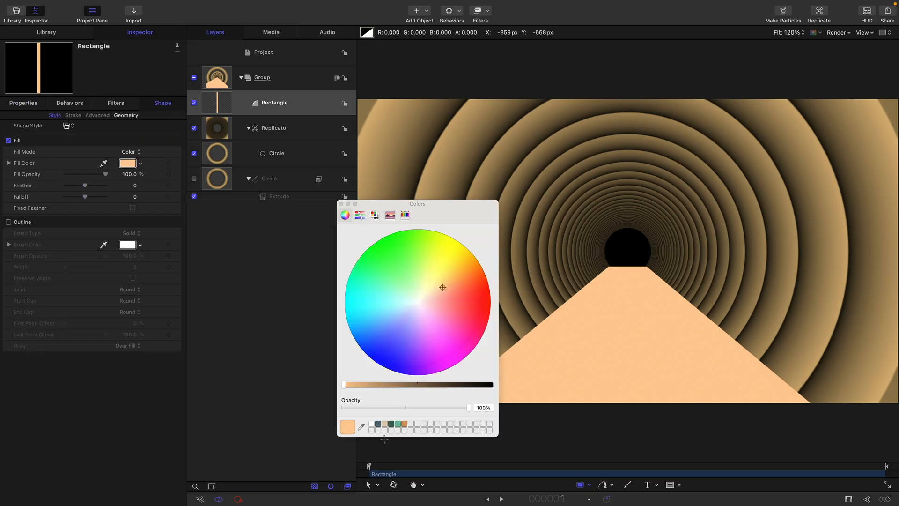
pyautogui.moveTo(353, 383); pyautogui.dragTo(415, 387)
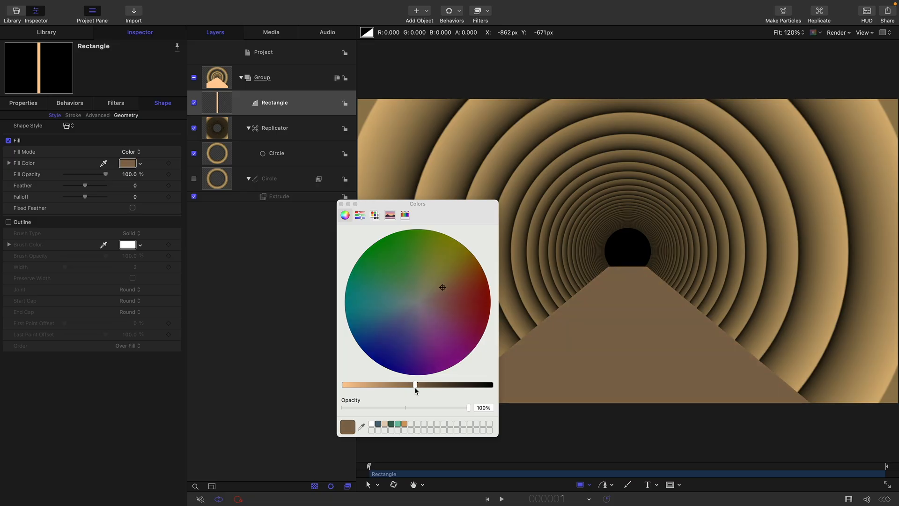
# Step: Add a light to the project and switch the existing 2D group to 3D
pyautogui.click(220, 79)
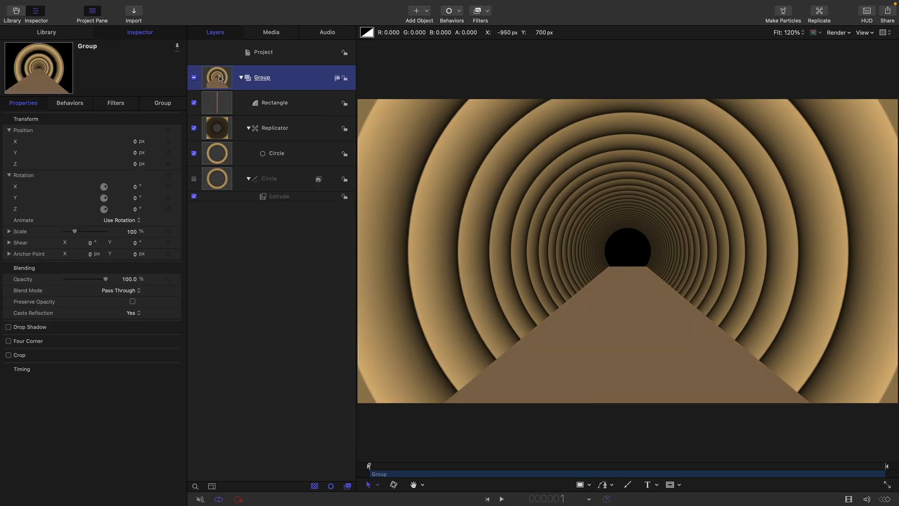
pyautogui.click(426, 12)
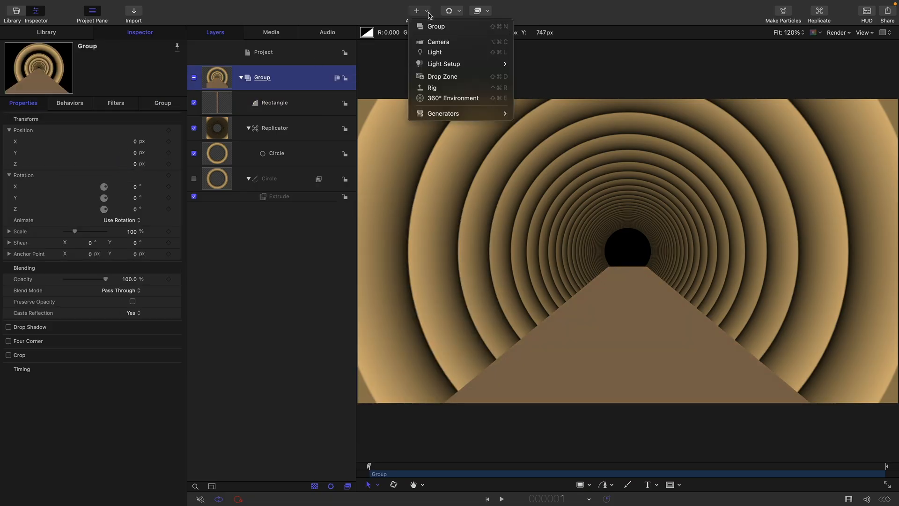
pyautogui.click(438, 53)
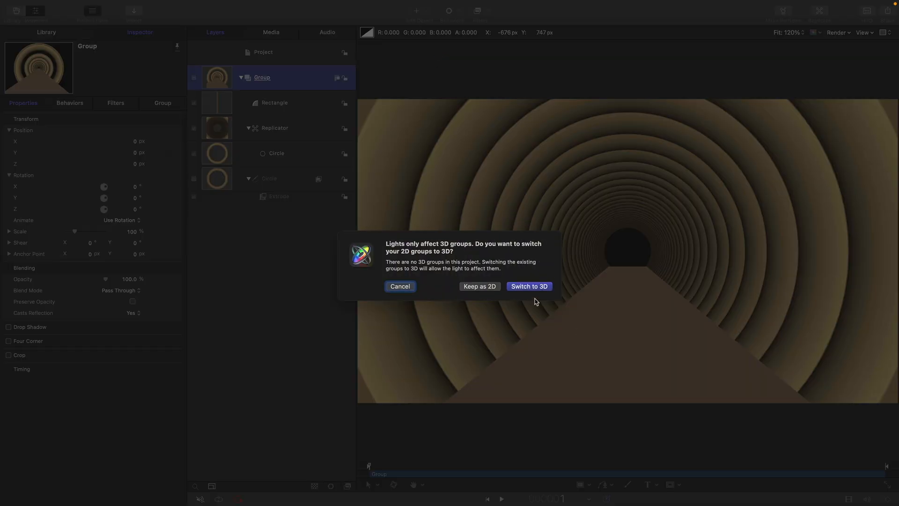
pyautogui.click(538, 287)
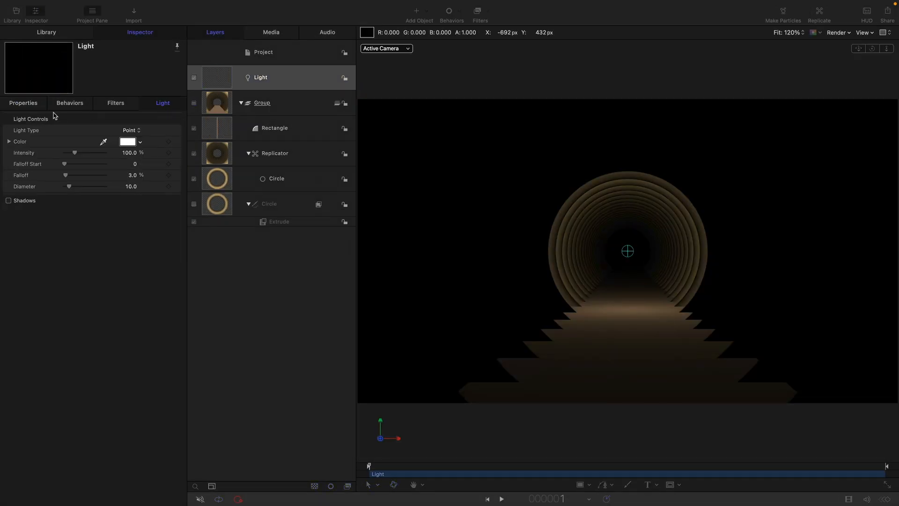
# Step: Set the light's Z position to -5000 px and its intensity to 750%
pyautogui.click(25, 104)
pyautogui.click(125, 164)
pyautogui.write('-5000')
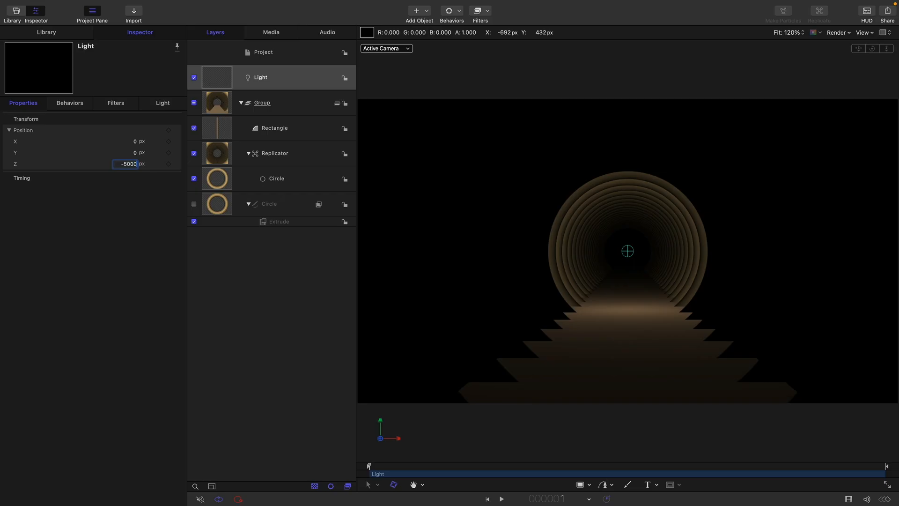
pyautogui.press('Return')
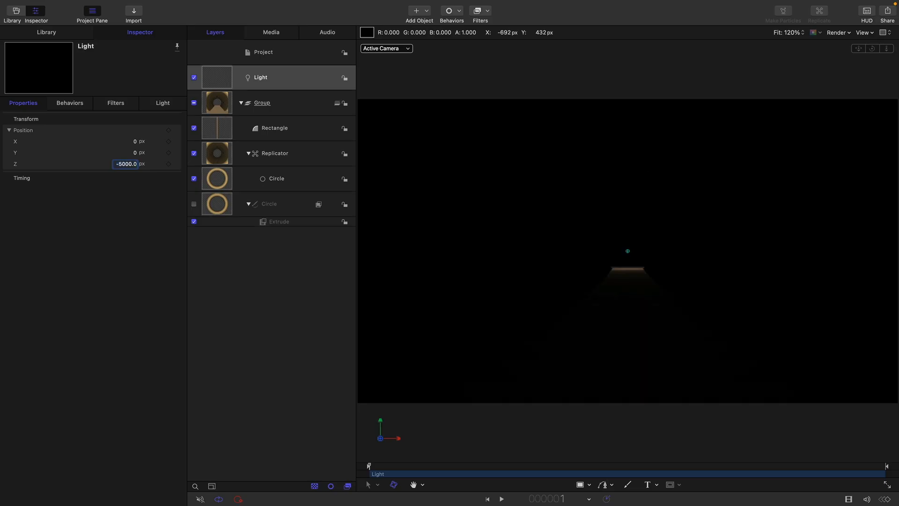
pyautogui.click(161, 103)
pyautogui.click(125, 152)
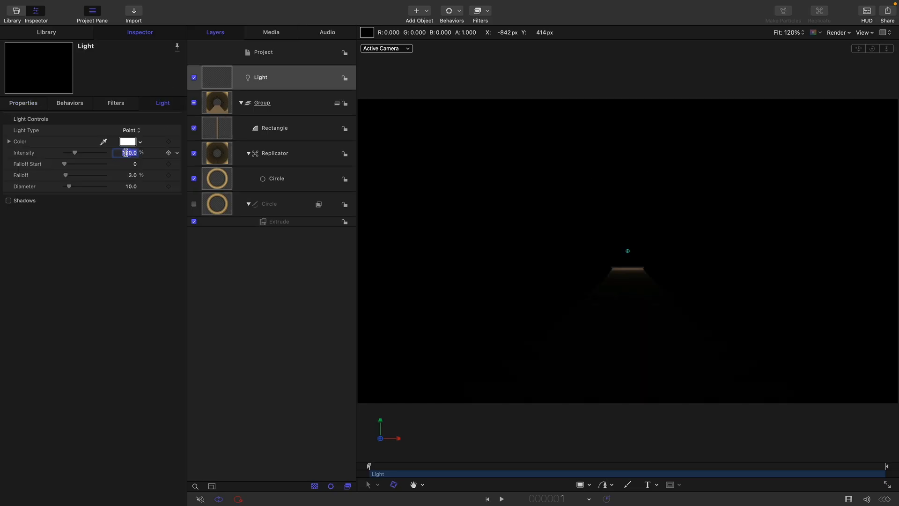
pyautogui.write('750')
pyautogui.press('Return')
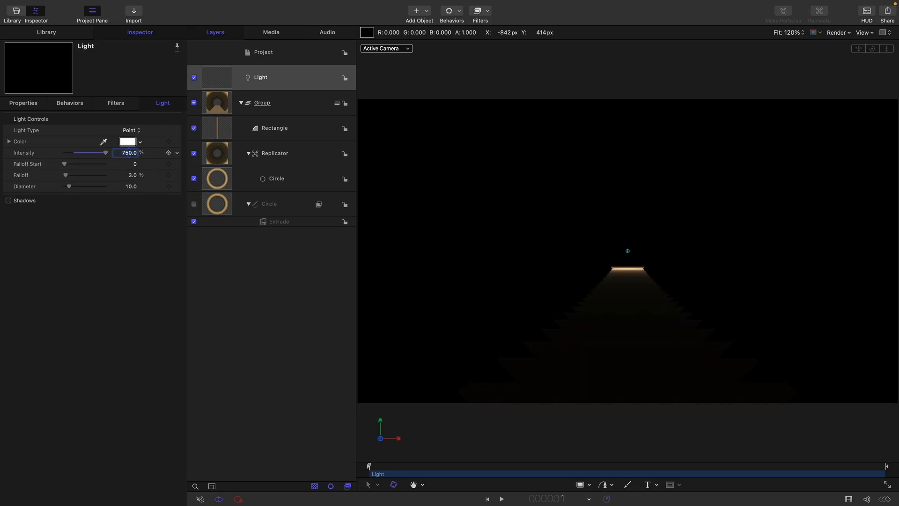
# Step: Duplicate the light and set the copy's intensity to 350%
pyautogui.rightClick(215, 74)
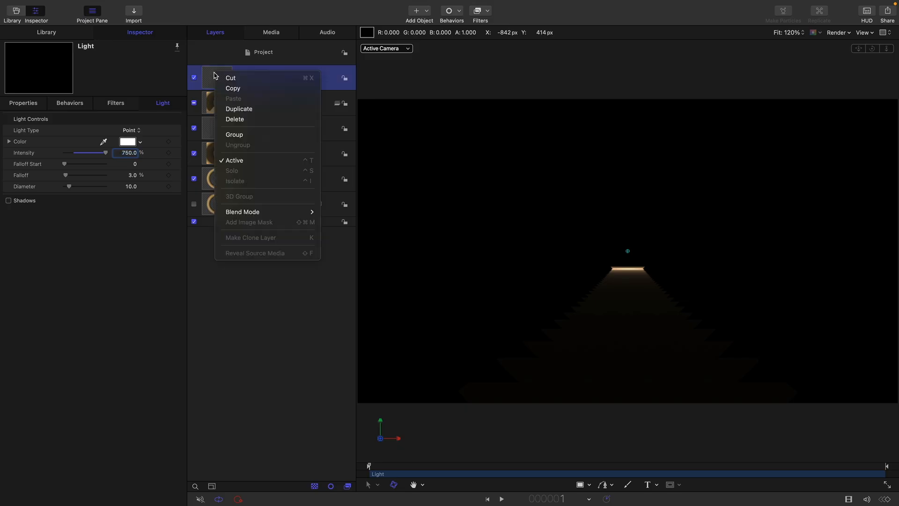
pyautogui.click(240, 111)
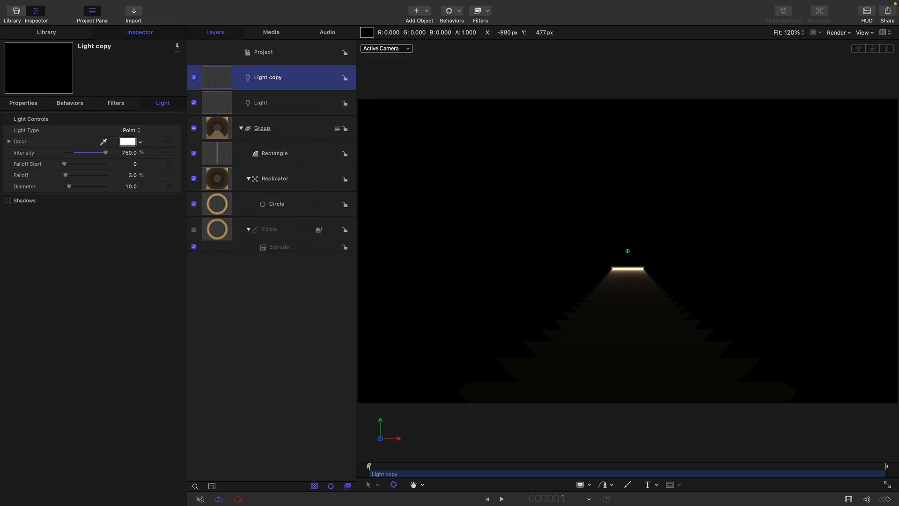
pyautogui.click(127, 153)
pyautogui.write('350')
pyautogui.press('Return')
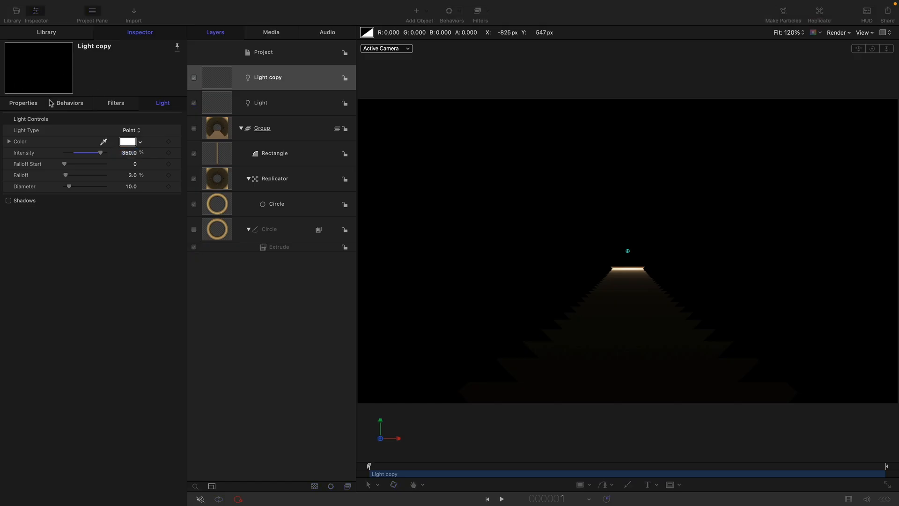
# Step: Set the duplicated light's Z position to -2500 px
pyautogui.click(28, 103)
pyautogui.click(126, 164)
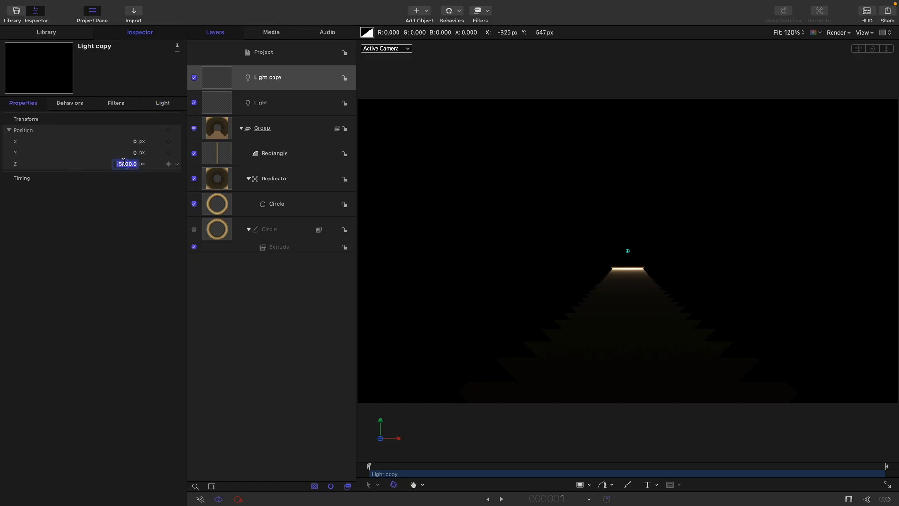
pyautogui.write('-')
pyautogui.press('Return')
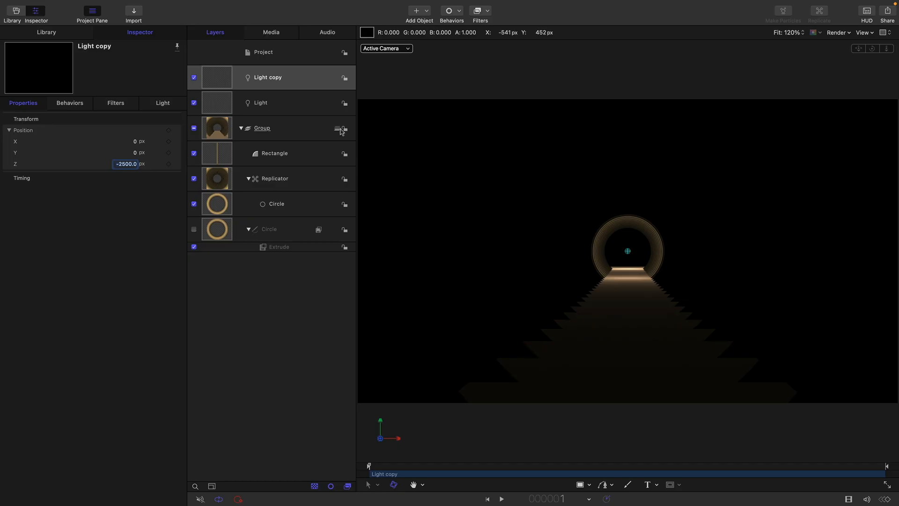
# Step: Duplicate the second light and set the new copy's Z position to 0 px
pyautogui.rightClick(215, 77)
pyautogui.click(229, 109)
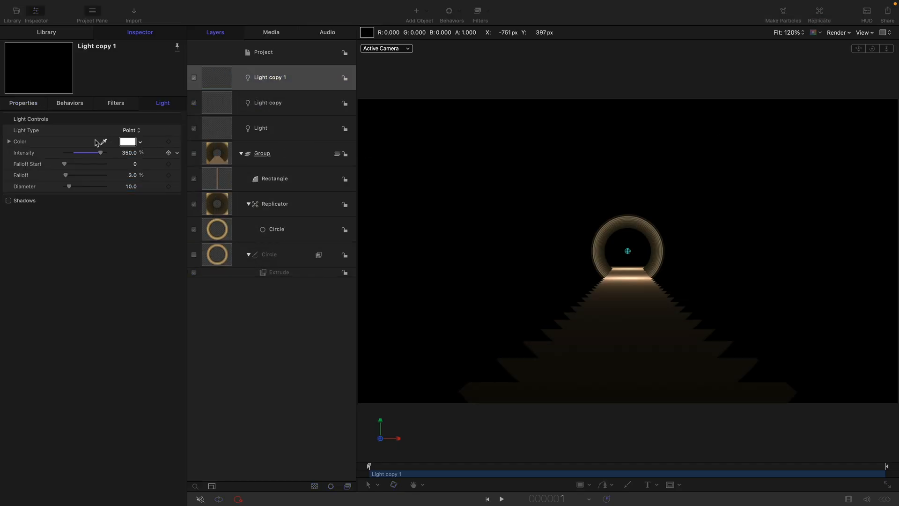
pyautogui.click(25, 103)
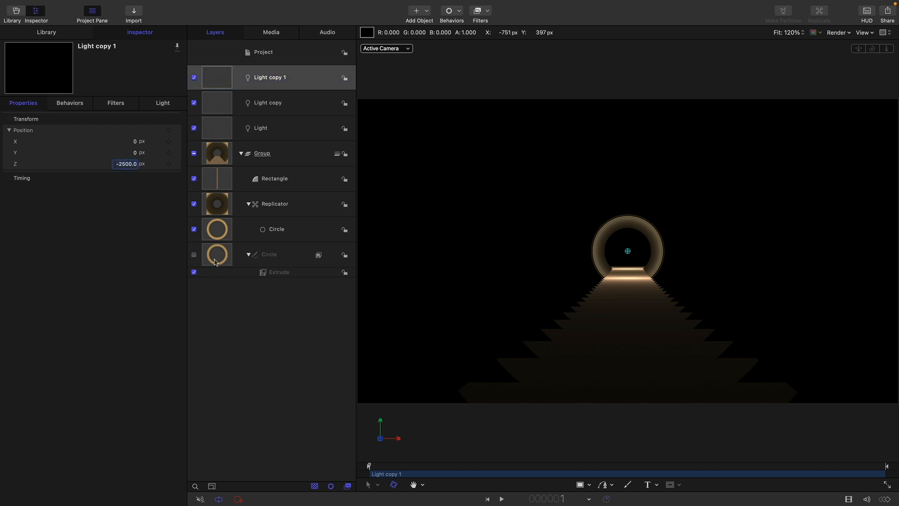
pyautogui.write('0')
pyautogui.press('Return')
# Step: Set the third light's intensity to 50%
pyautogui.click(163, 102)
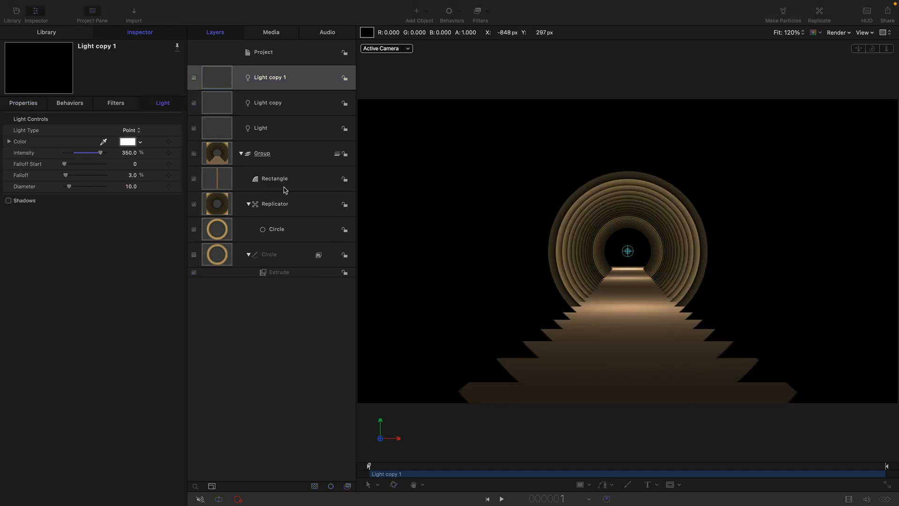
pyautogui.click(129, 153)
pyautogui.write('50')
pyautogui.press('Return')
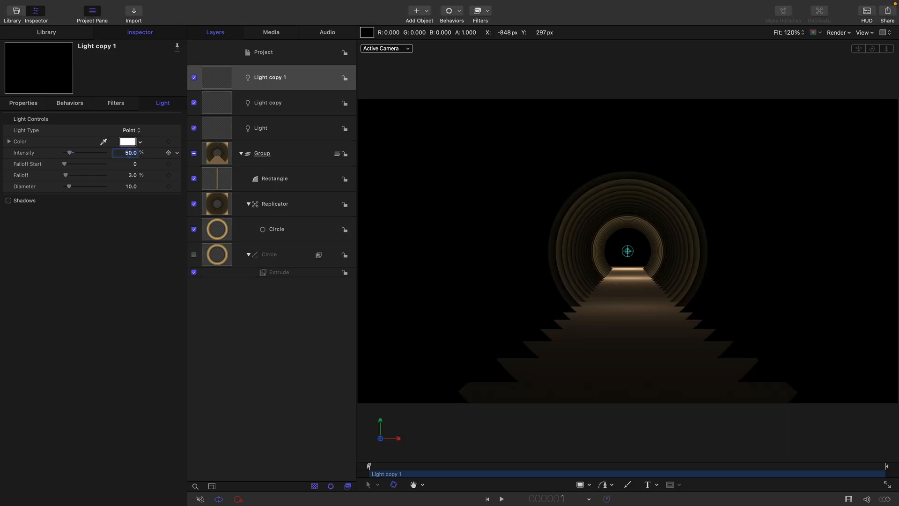
# Step: Duplicate the third light and set the new copy's intensity to 20%
pyautogui.rightClick(212, 75)
pyautogui.click(239, 109)
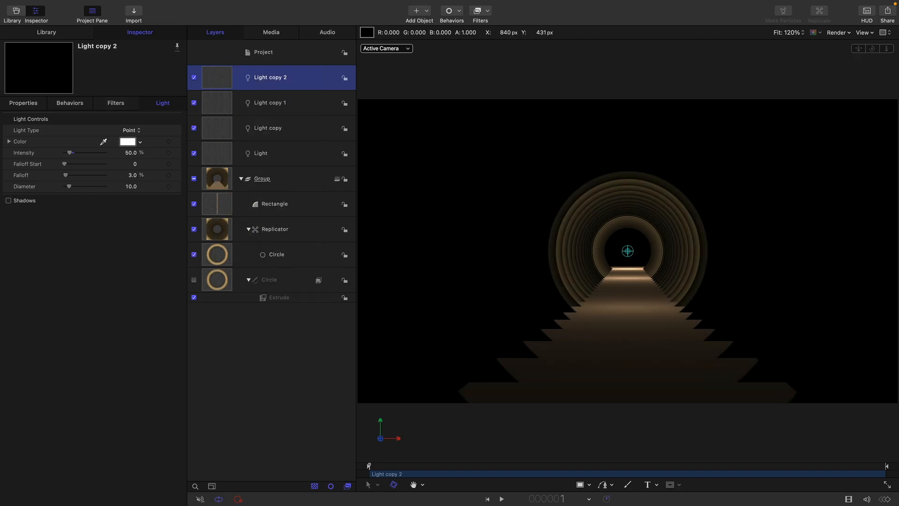
pyautogui.press('super+Tab')
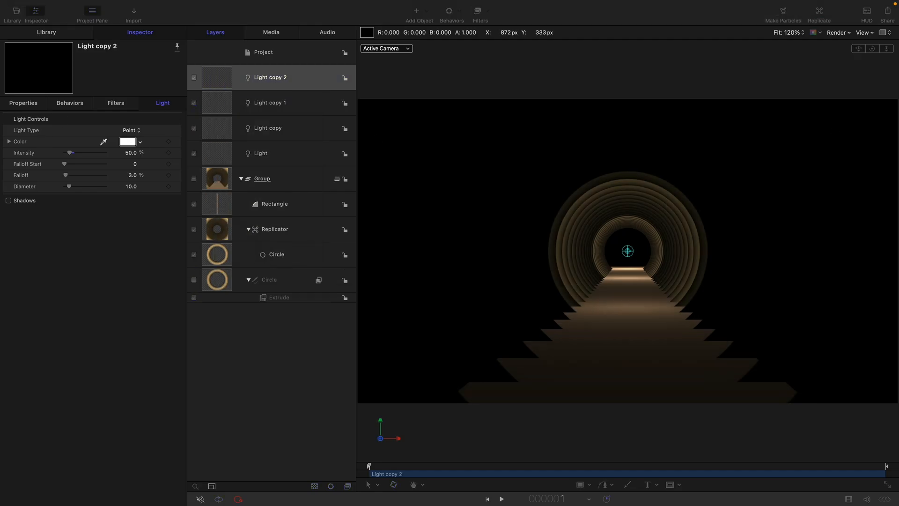
pyautogui.click(131, 153)
pyautogui.write('20')
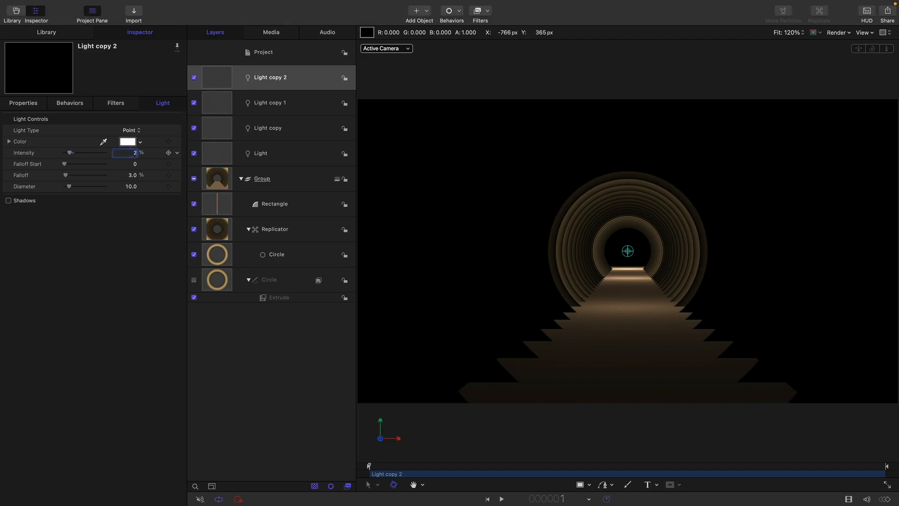
pyautogui.press('Return')
# Step: Set the fourth light's Z position to 2500 px
pyautogui.press('super+Tab')
pyautogui.click(26, 99)
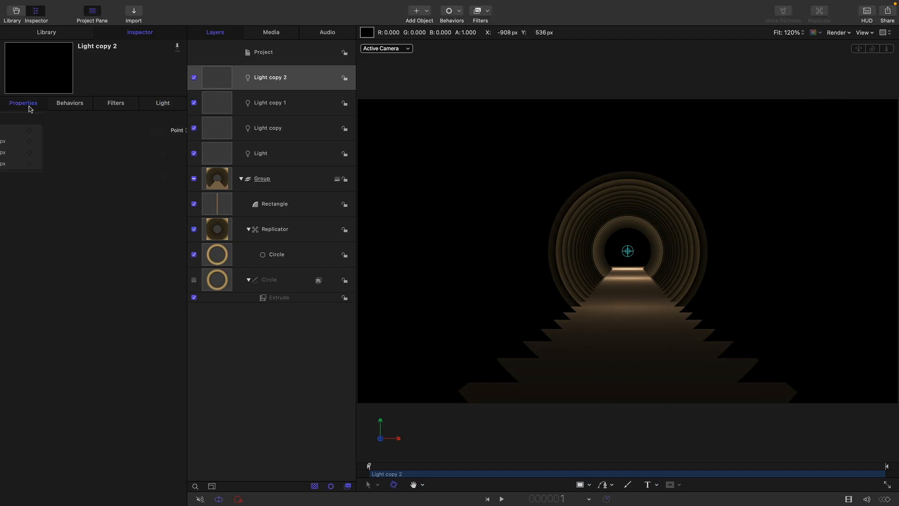
pyautogui.click(135, 165)
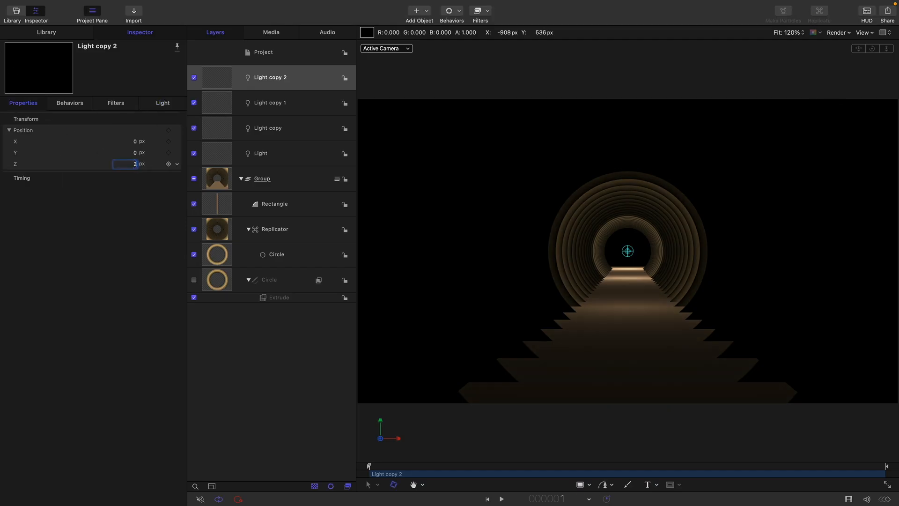
pyautogui.press('Return')
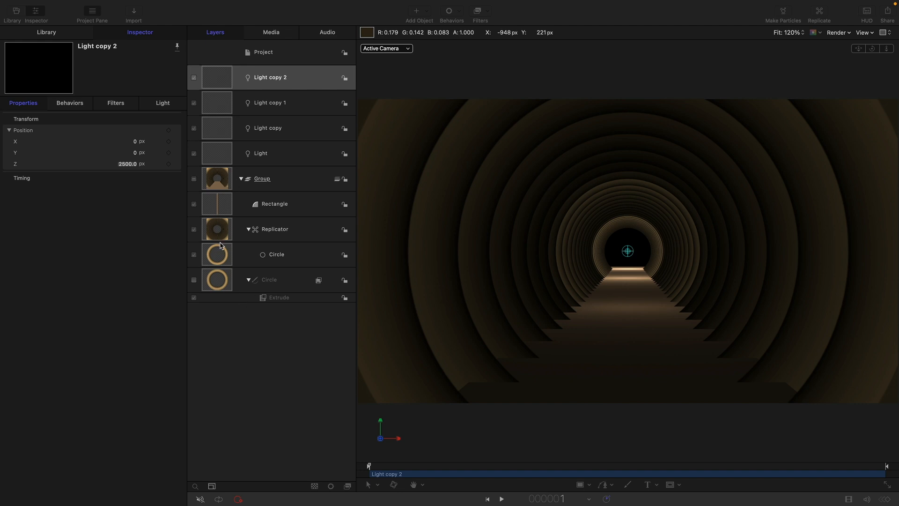
# Step: Draw a filled white circle from the centre of the tunnel with the Circle tool
pyautogui.click(215, 285)
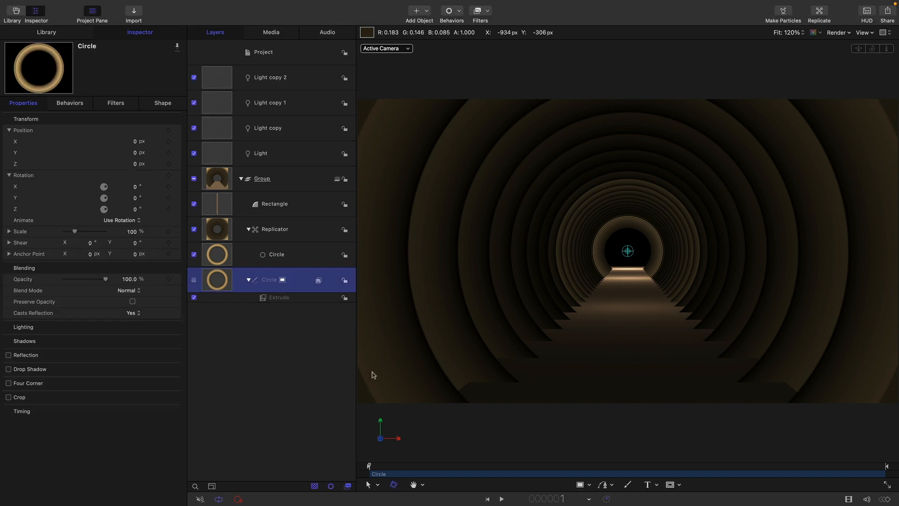
pyautogui.click(591, 485)
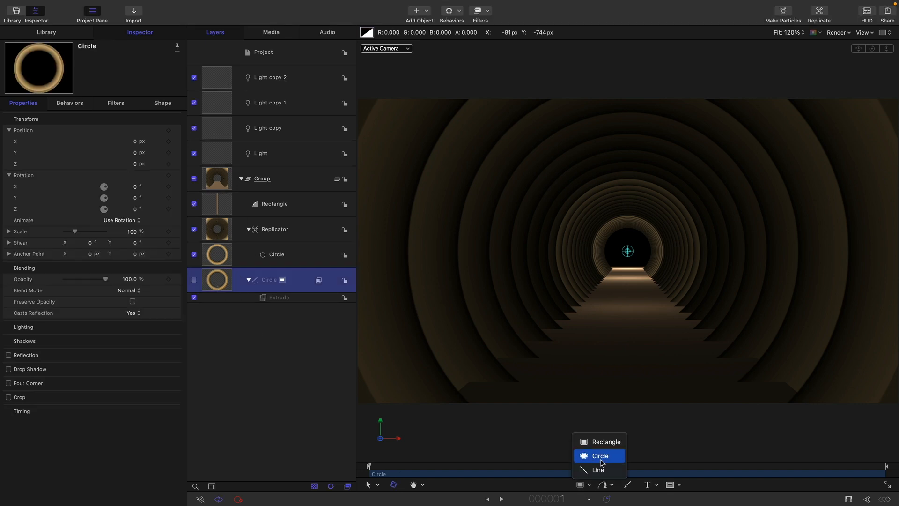
pyautogui.click(602, 463)
pyautogui.moveTo(628, 251); pyautogui.dragTo(694, 327)
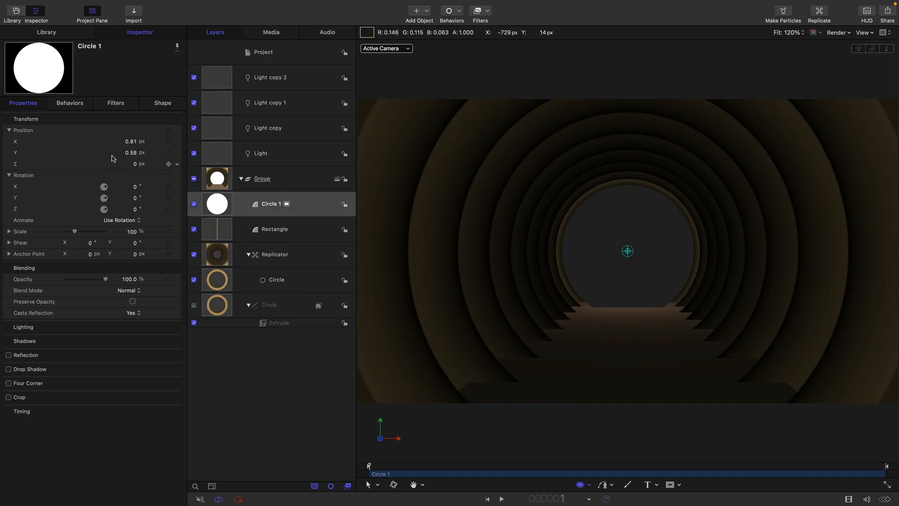
# Step: Reset the white circle's X and Y position to 0 px and set its Z position to -5000 px
pyautogui.rightClick(92, 120)
pyautogui.click(101, 124)
pyautogui.click(163, 103)
pyautogui.click(28, 103)
pyautogui.click(134, 165)
pyautogui.press('Return')
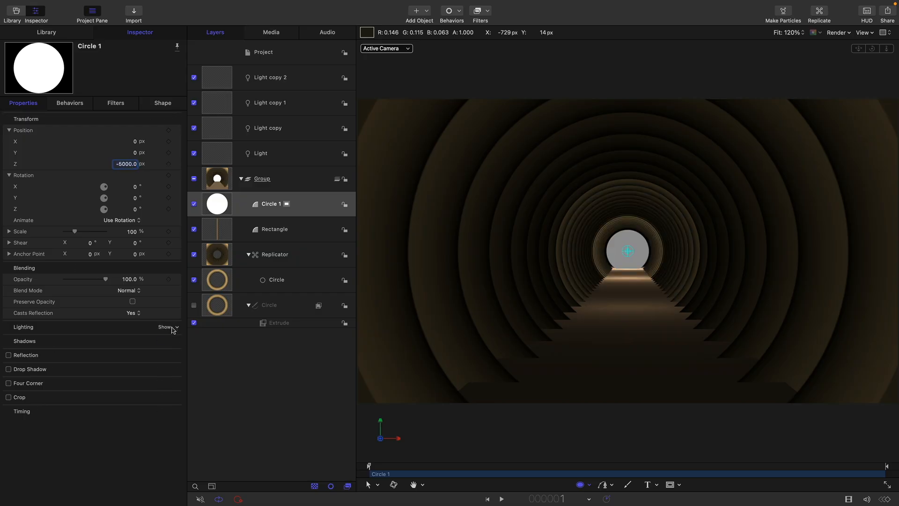
# Step: Set the white circle's lighting shading to Off
pyautogui.click(165, 327)
pyautogui.click(132, 338)
pyautogui.click(132, 359)
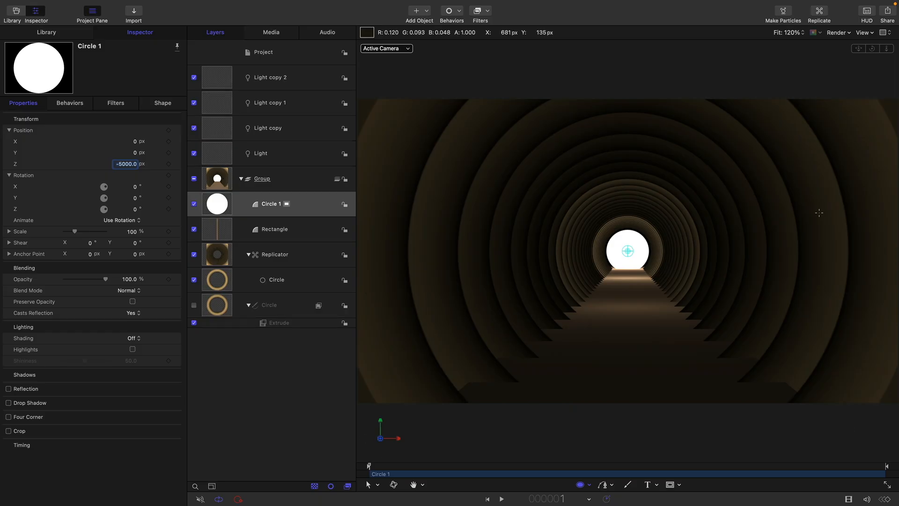
# Step: Import the image SilhouetteFigure.jpg from the Assets folder into the project
pyautogui.click(134, 13)
pyautogui.click(281, 93)
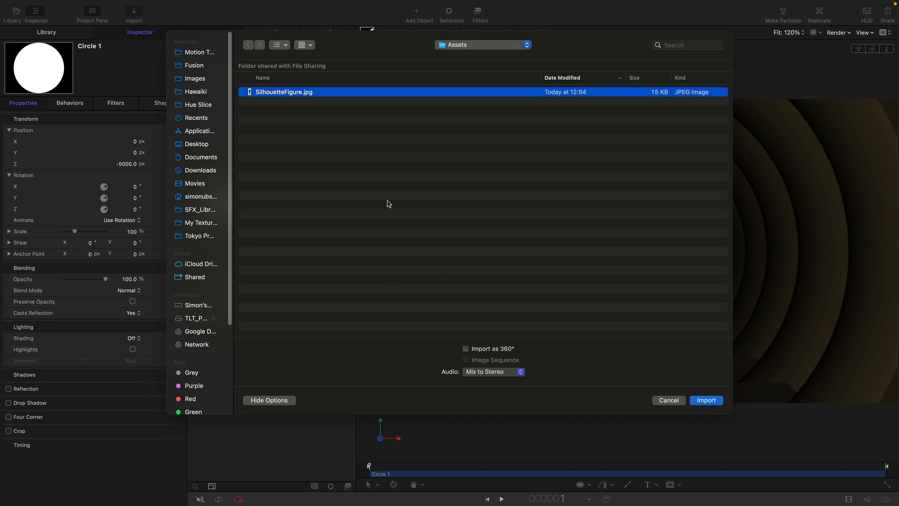
pyautogui.click(706, 400)
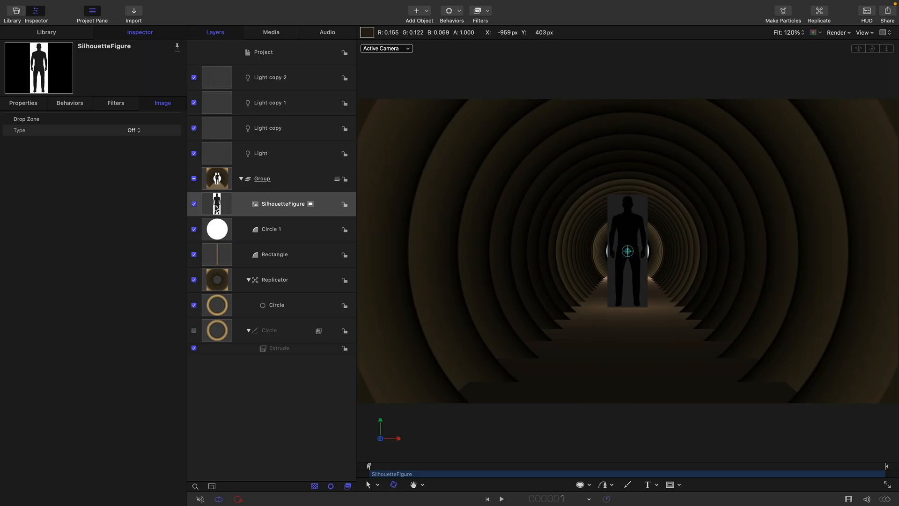
# Step: Apply a Luma Keyer filter to the silhouette image, invert the key and adjust its luma range until the figure is solid black
pyautogui.click(218, 204)
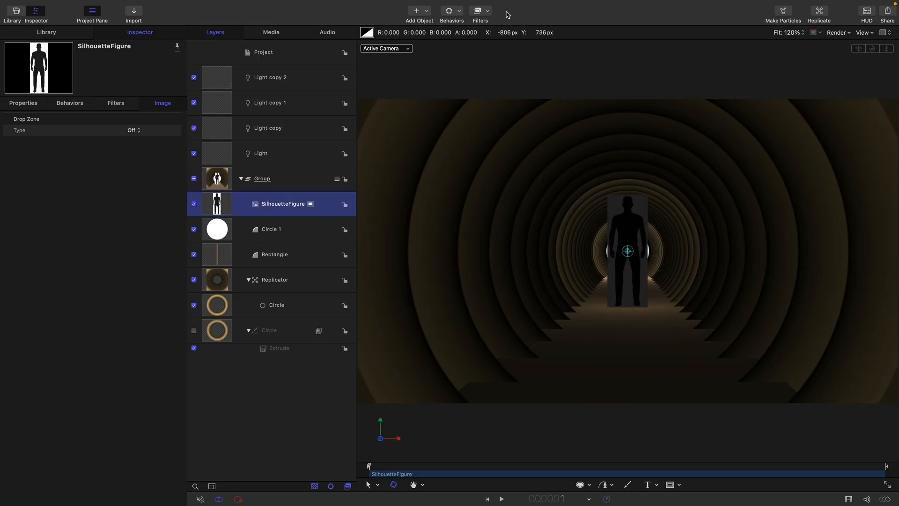
pyautogui.click(486, 13)
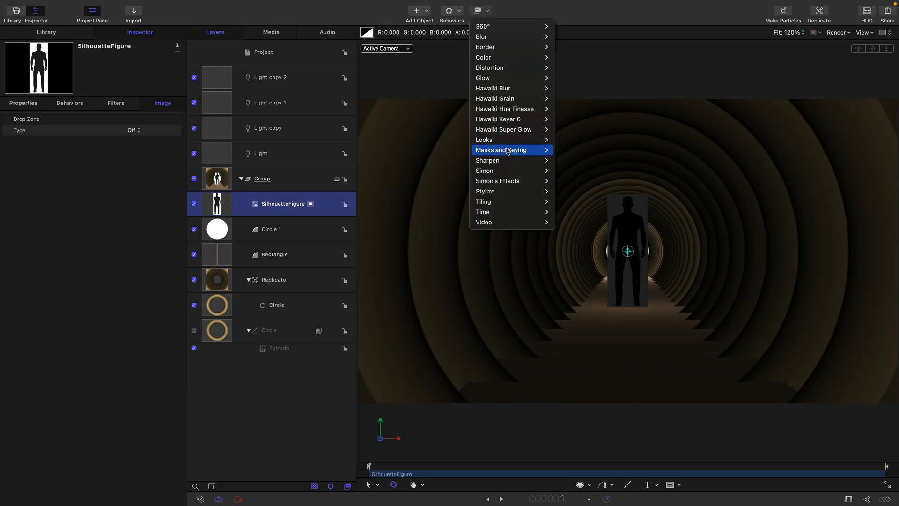
pyautogui.moveTo(507, 151)
pyautogui.click(581, 160)
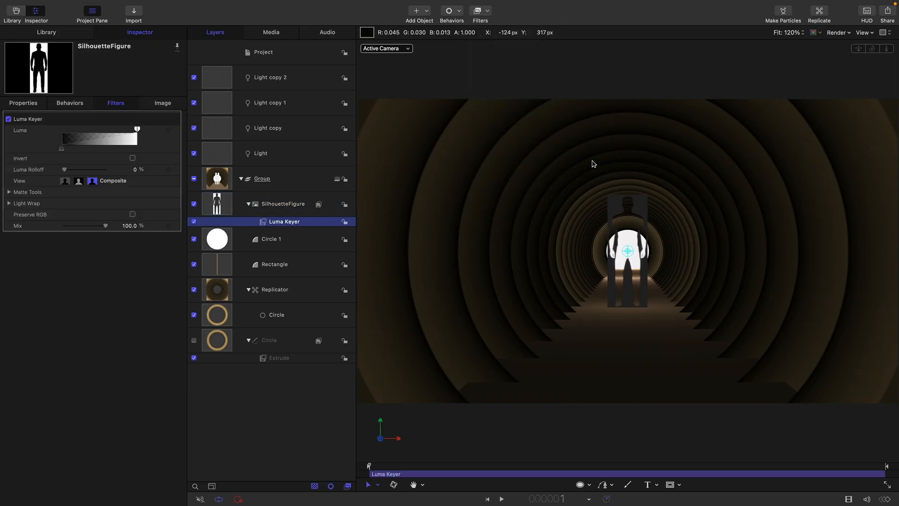
pyautogui.click(133, 158)
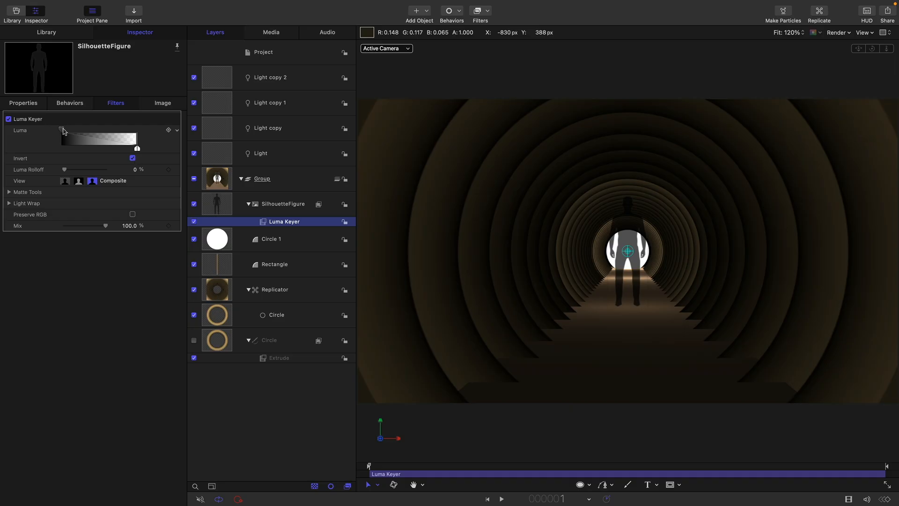
pyautogui.moveTo(61, 130); pyautogui.dragTo(78, 130)
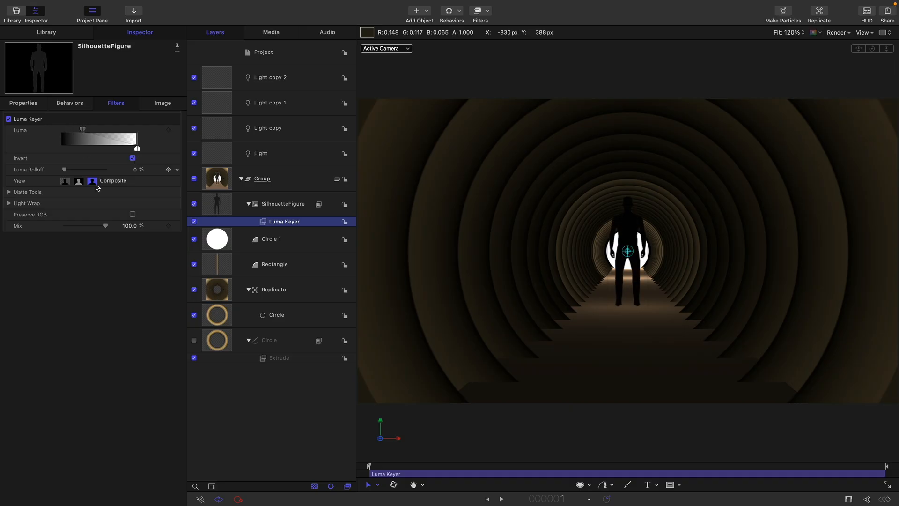
# Step: Set the silhouette figure's Z position to -5000 px
pyautogui.click(222, 206)
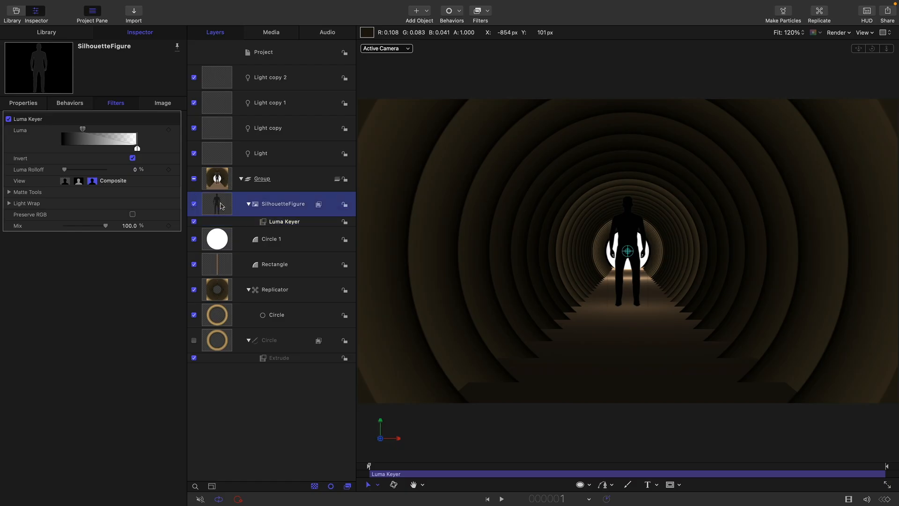
pyautogui.click(27, 107)
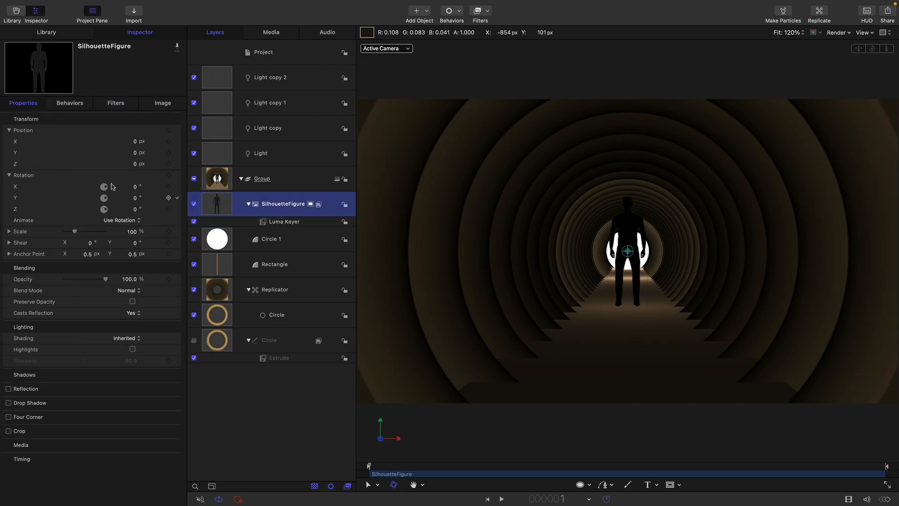
pyautogui.click(135, 164)
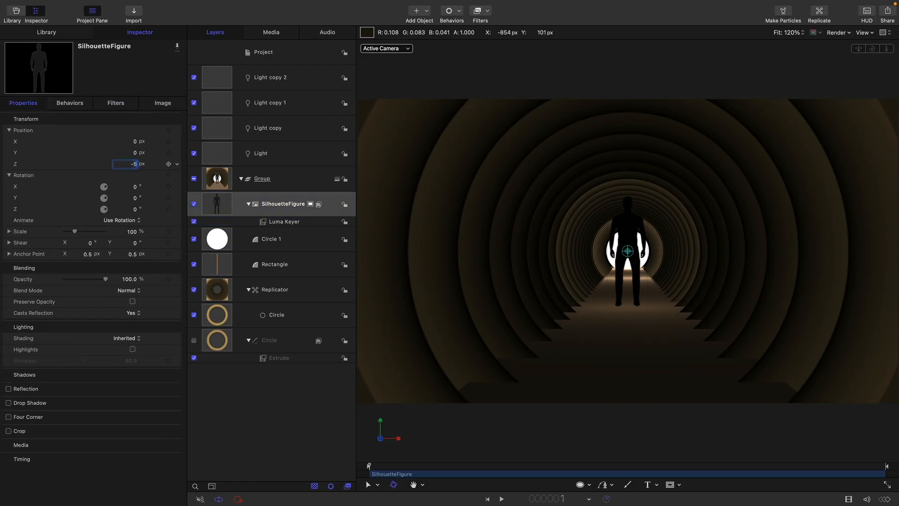
pyautogui.write('-5000')
pyautogui.press('Return')
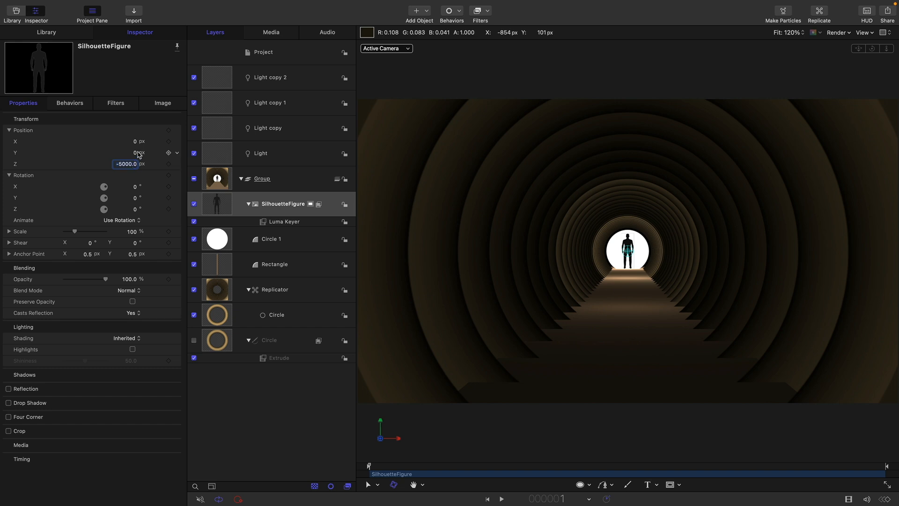
# Step: Scale the silhouette figure to 60% and lower it to a Y position of -83.2 px so it stands on the floor
pyautogui.click(131, 232)
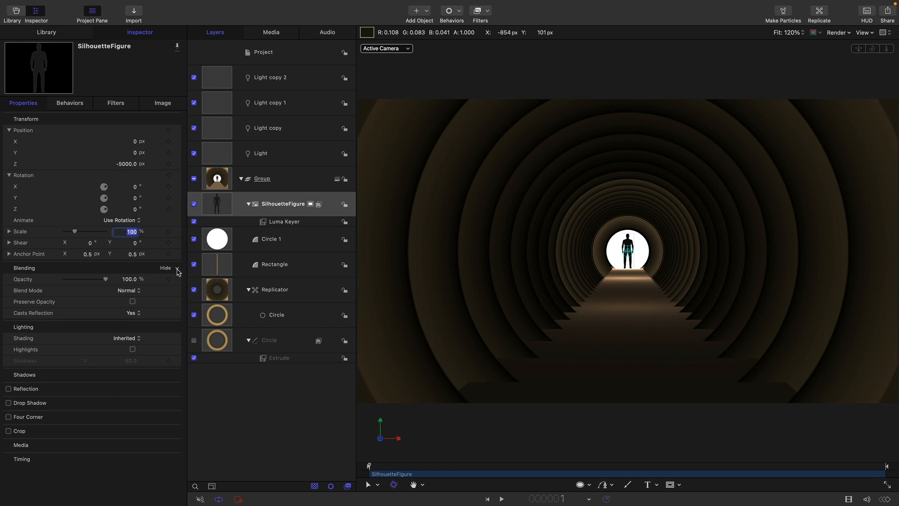
pyautogui.write('50')
pyautogui.press('Return')
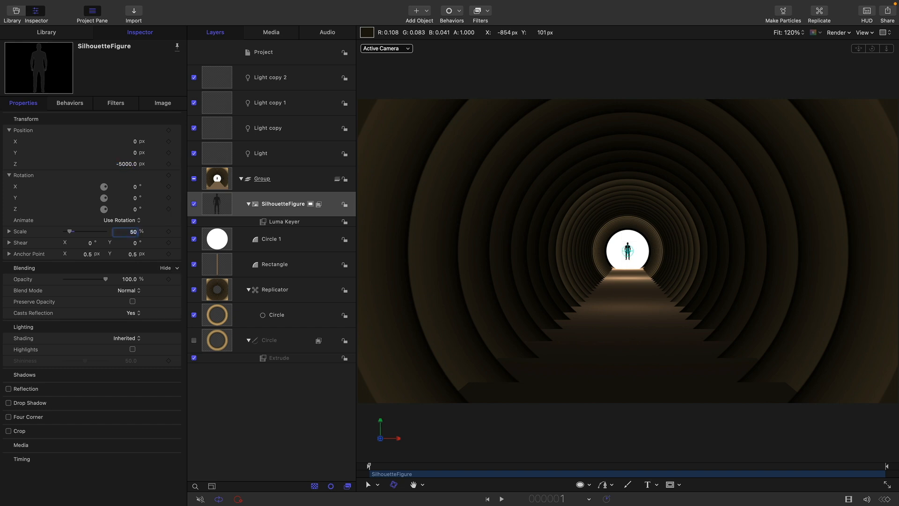
pyautogui.write('60')
pyautogui.moveTo(139, 153); pyautogui.dragTo(134, 153)
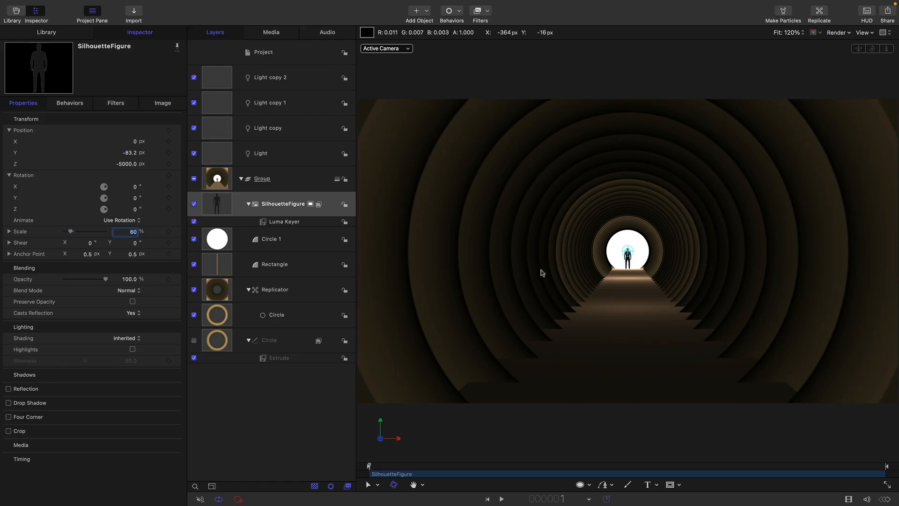
pyautogui.press('super+apostrophe')
pyautogui.press('super+slash')
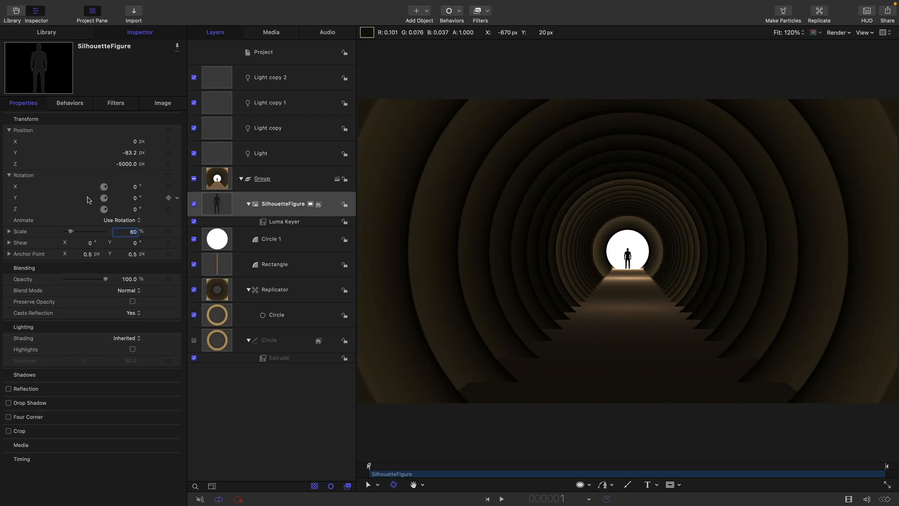
# Step: Apply a Zoom Blur filter to the whole group with a 30% mix and an amount of 19, and preview it at frame 42
pyautogui.click(219, 179)
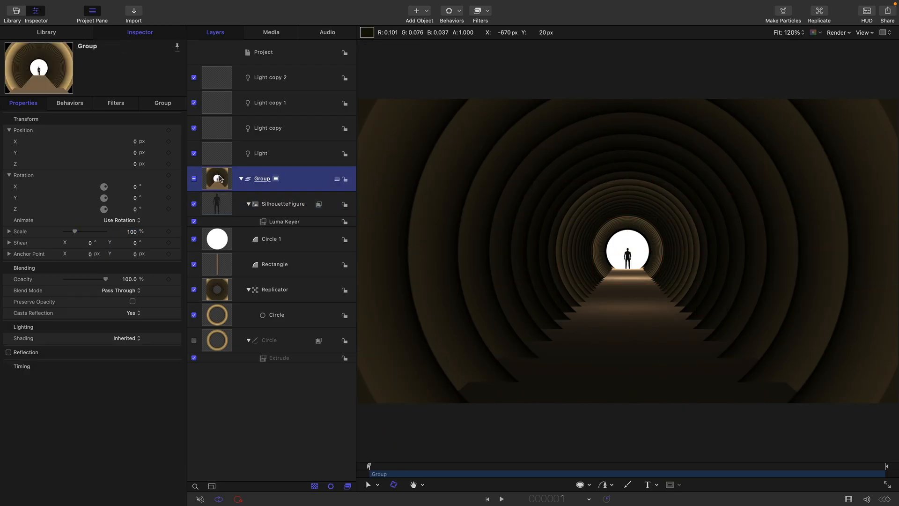
pyautogui.click(487, 14)
pyautogui.moveTo(487, 37)
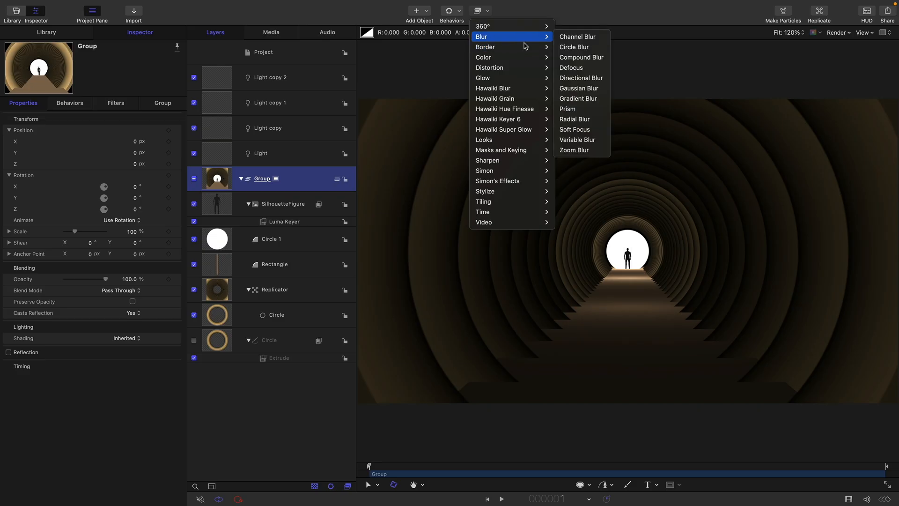
pyautogui.click(591, 151)
pyautogui.click(130, 187)
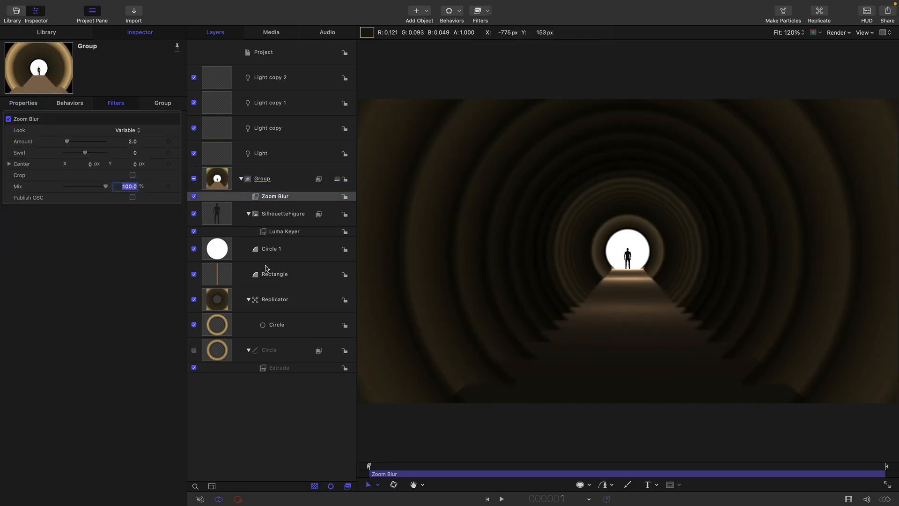
pyautogui.write('30')
pyautogui.press('Return')
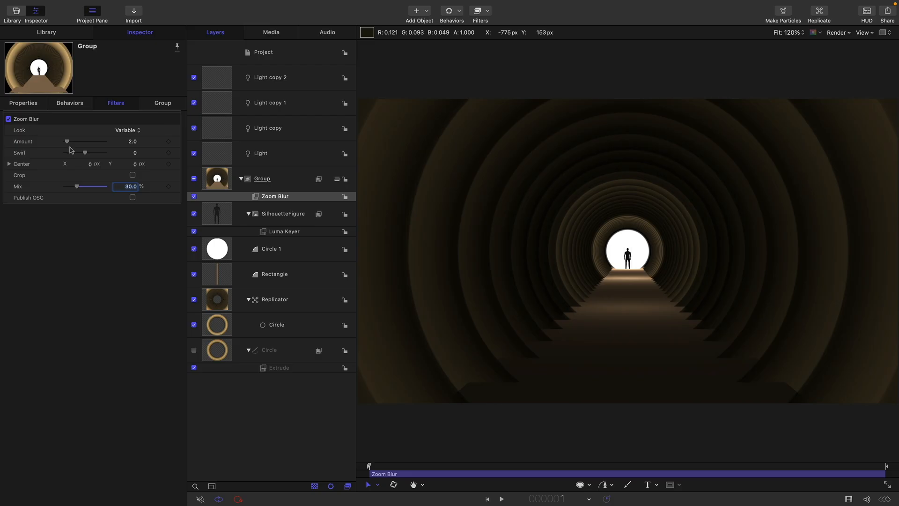
pyautogui.moveTo(67, 142); pyautogui.dragTo(87, 141)
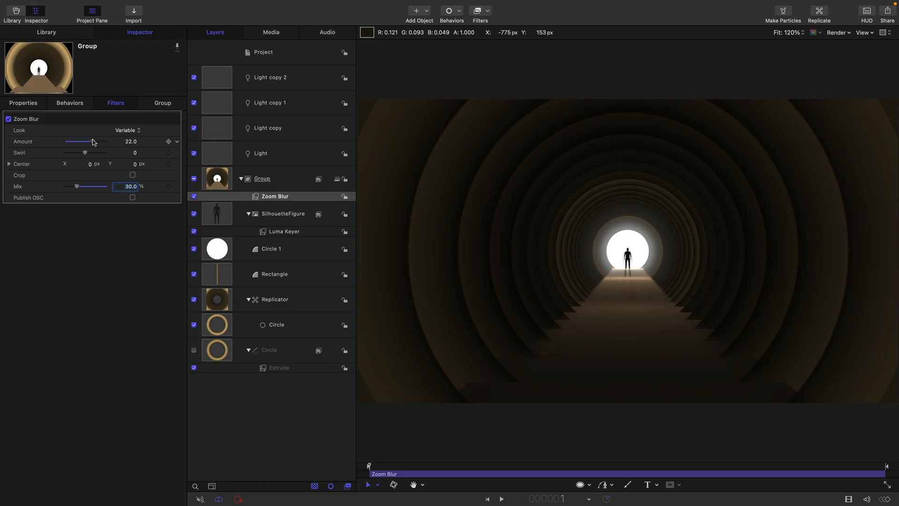
pyautogui.moveTo(424, 466); pyautogui.dragTo(457, 465)
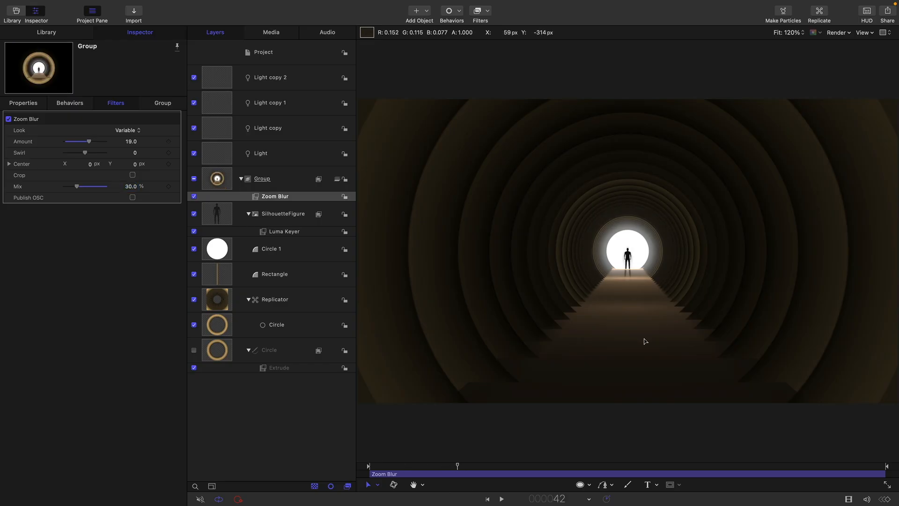
# Step: Enable reflection on the floor rectangle and set its reflectivity to 30%
pyautogui.click(218, 275)
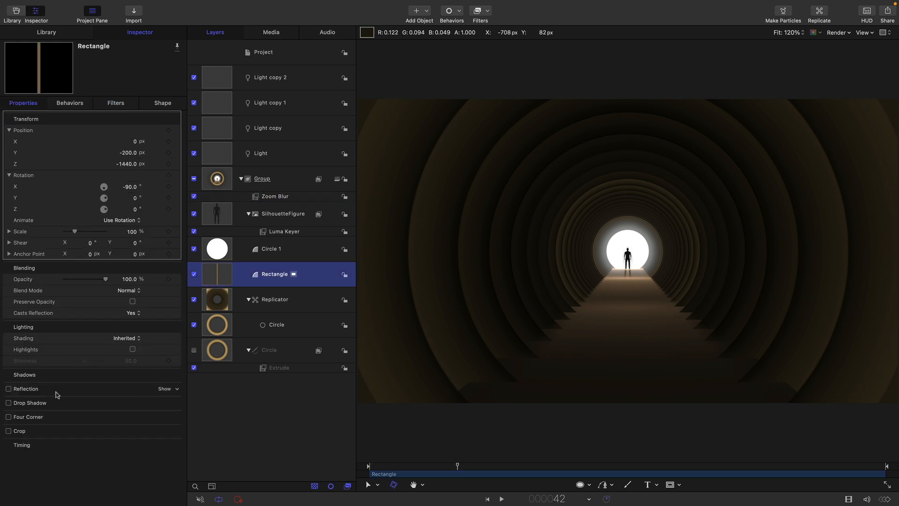
pyautogui.click(165, 388)
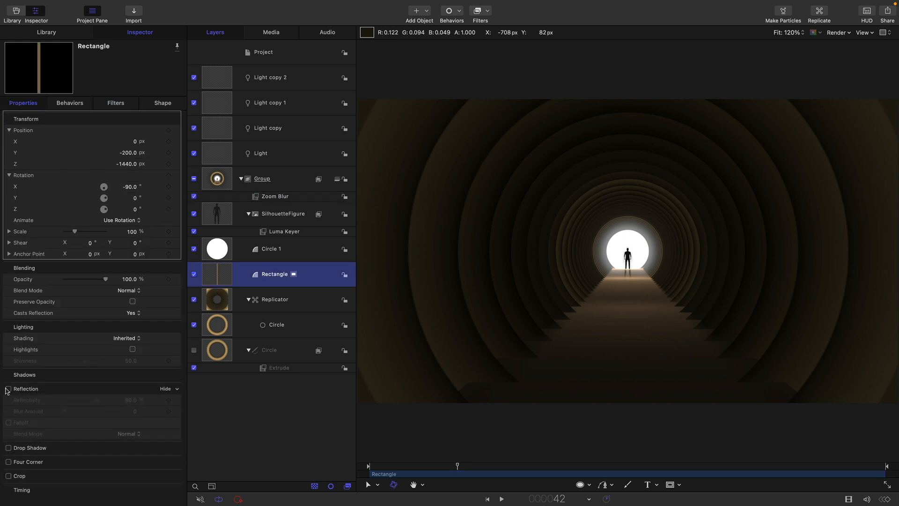
pyautogui.click(8, 389)
pyautogui.click(131, 399)
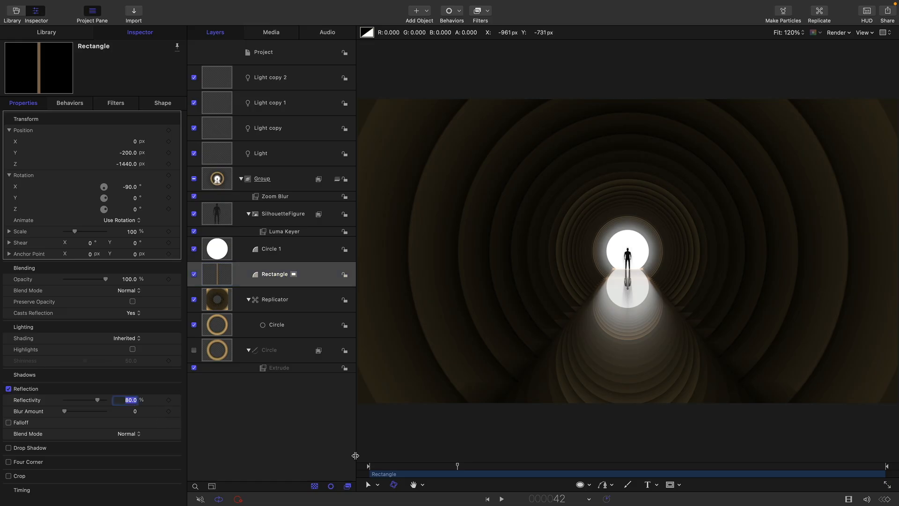
pyautogui.write('30')
pyautogui.press('Return')
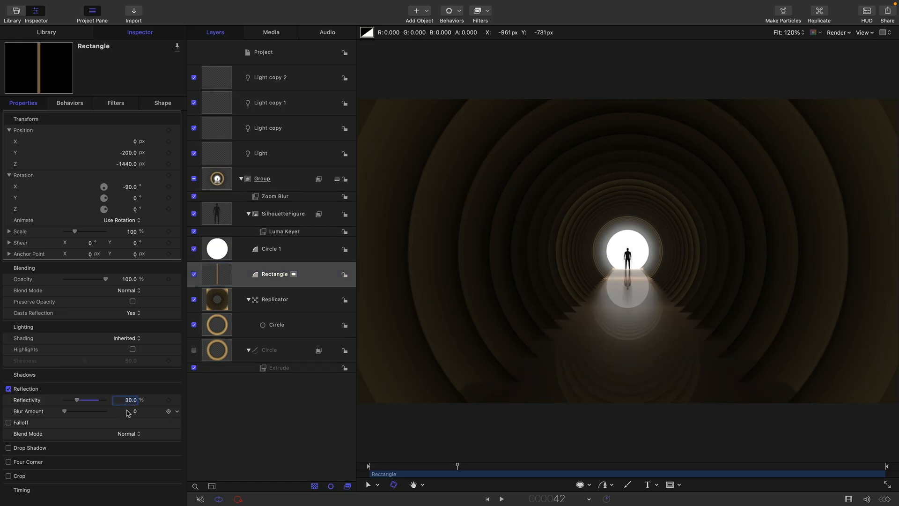
# Step: Set the floor reflection's blur amount to 20
pyautogui.press('Tab')
pyautogui.moveTo(294, 504)
pyautogui.write('2')
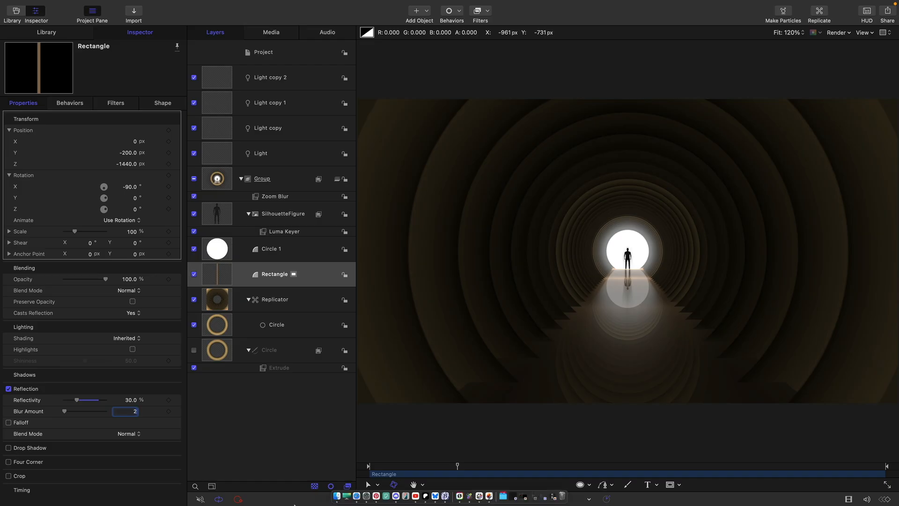
pyautogui.write('0')
pyautogui.press('Return')
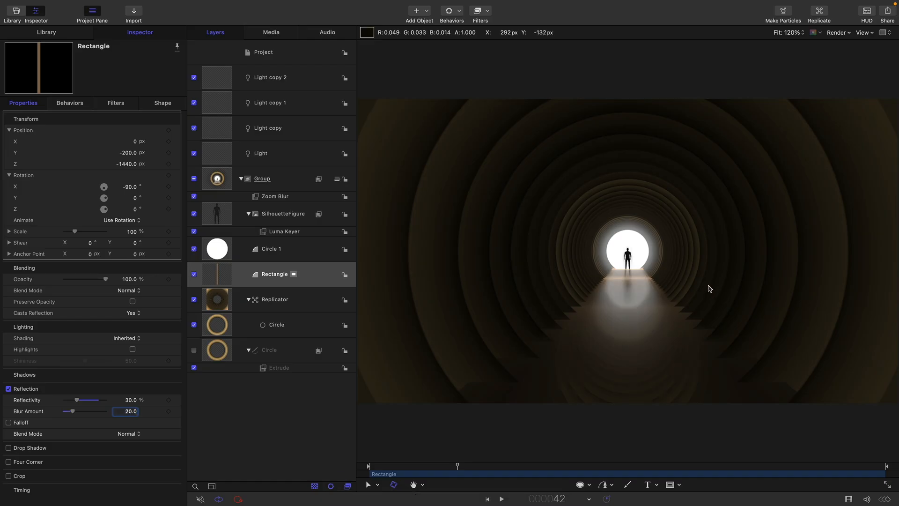
# Step: Add a camera to the scene and set its angle of view to 60°
pyautogui.click(427, 10)
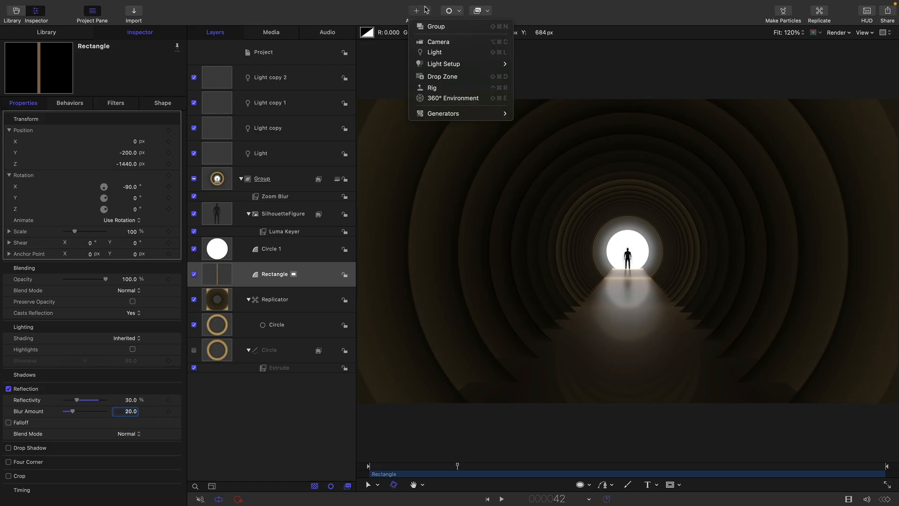
pyautogui.click(439, 45)
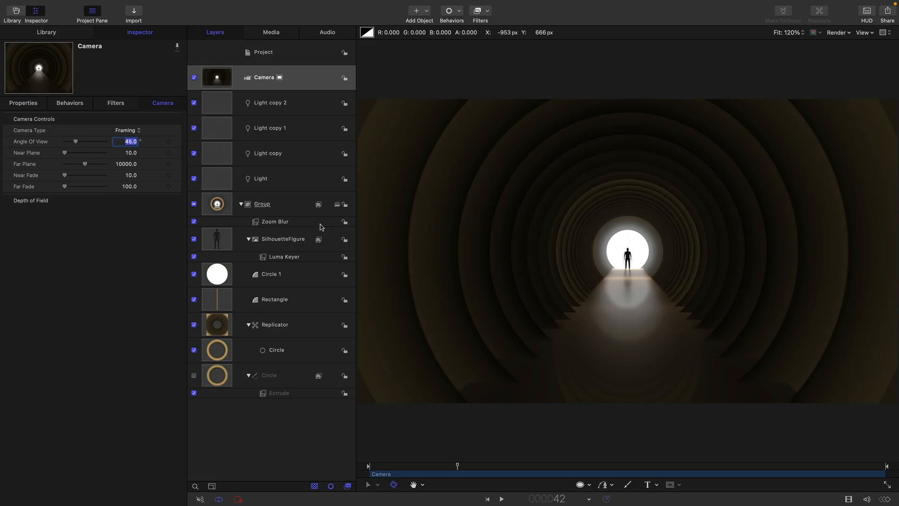
pyautogui.write('60')
pyautogui.press('Return')
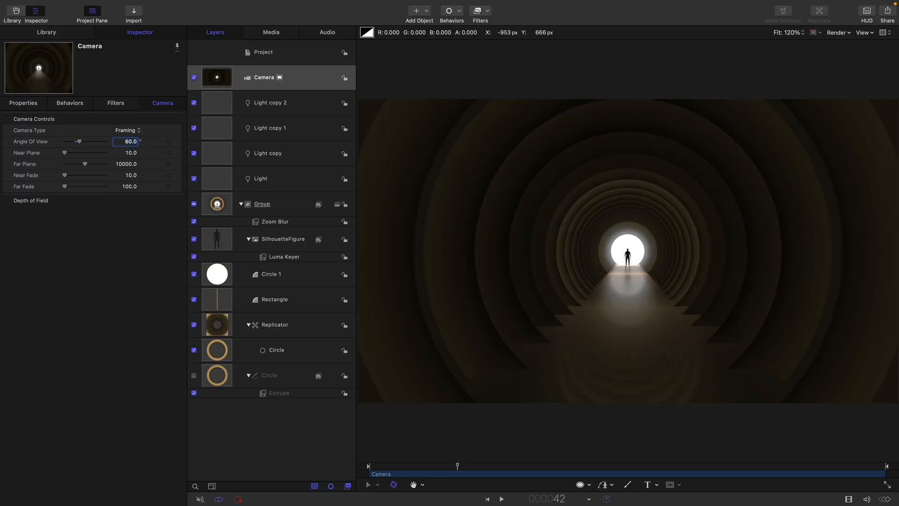
# Step: Set the camera's angle of view to 75° and return the playhead to the first frame
pyautogui.write('75')
pyautogui.press('Return')
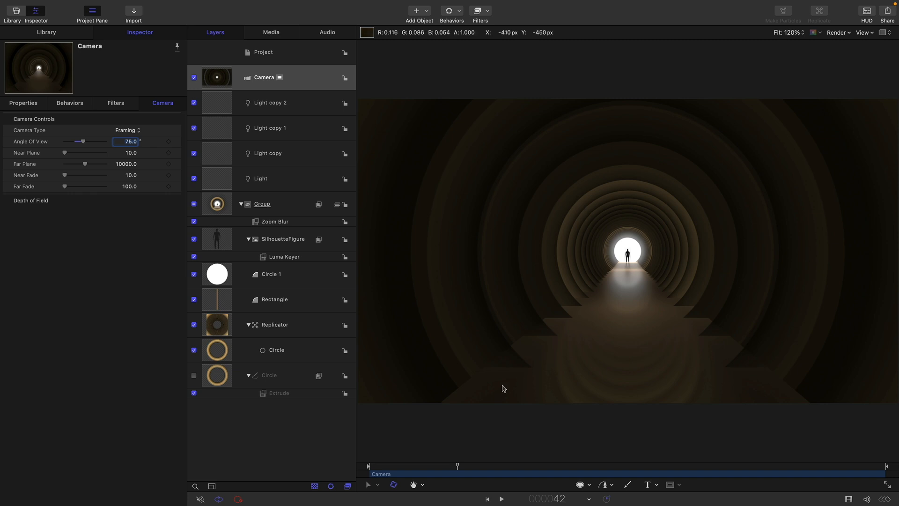
pyautogui.moveTo(457, 465); pyautogui.dragTo(368, 465)
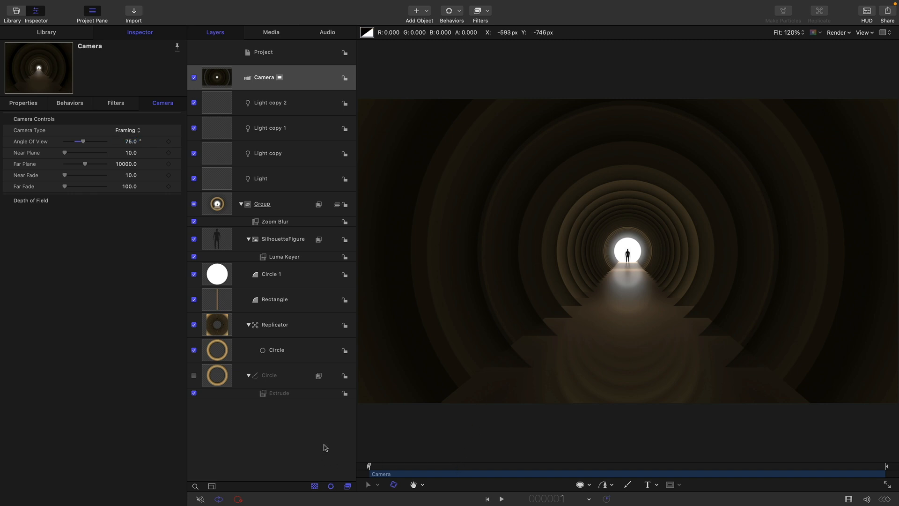
# Step: Draw a circle with a radius of about 101 in the group over the tunnel exit and reset its transform
pyautogui.click(25, 103)
pyautogui.click(245, 206)
pyautogui.click(218, 204)
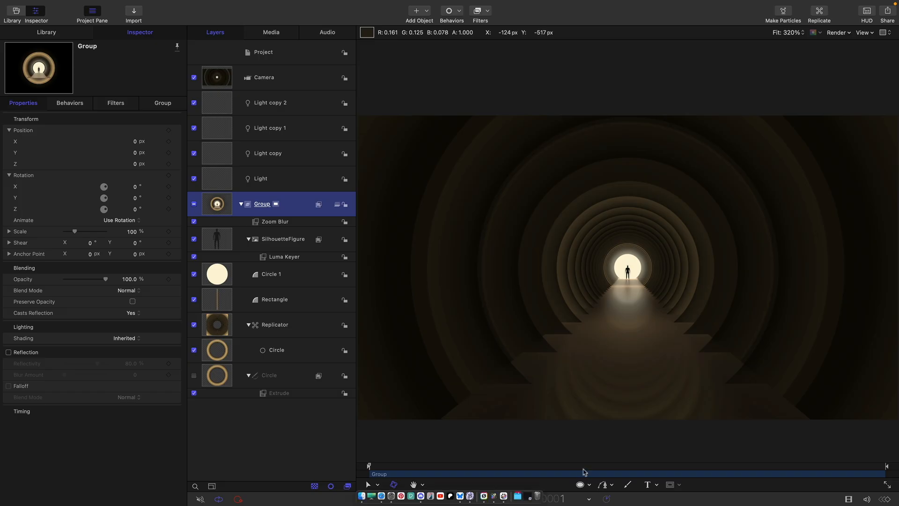
pyautogui.click(581, 487)
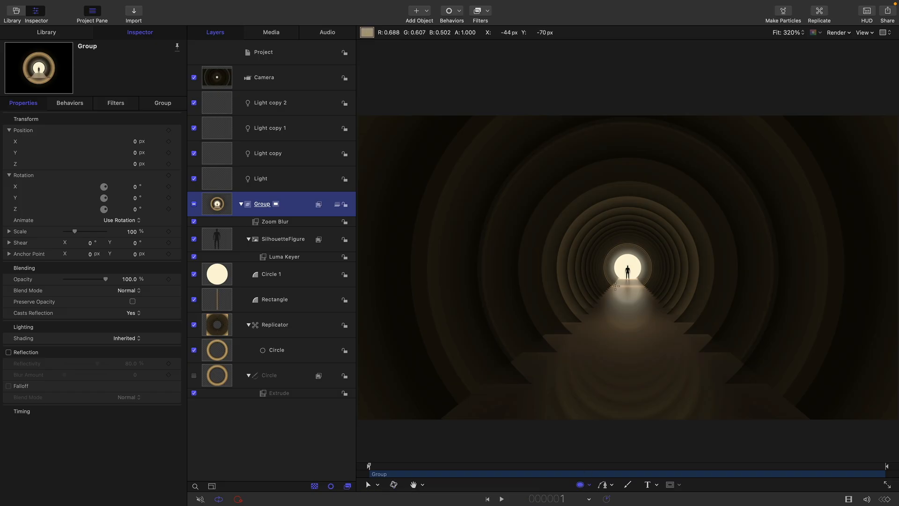
pyautogui.moveTo(628, 266); pyautogui.dragTo(661, 313)
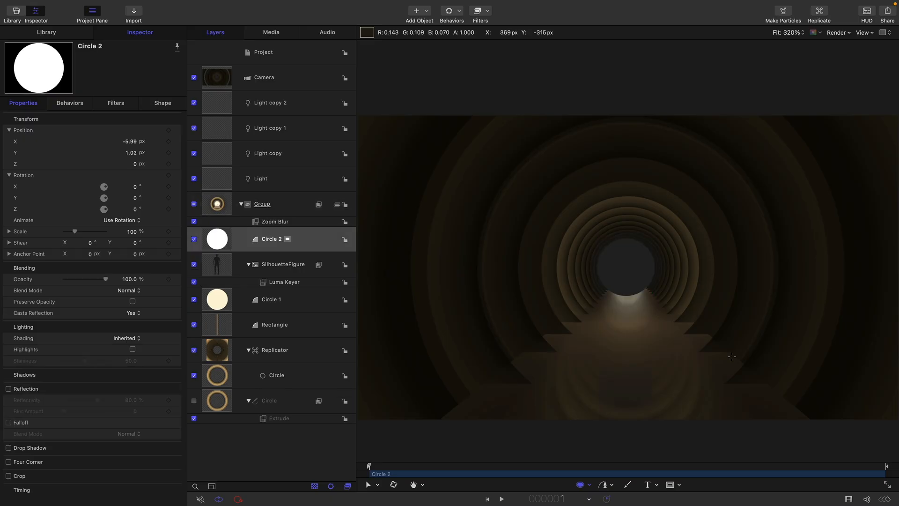
pyautogui.rightClick(94, 119)
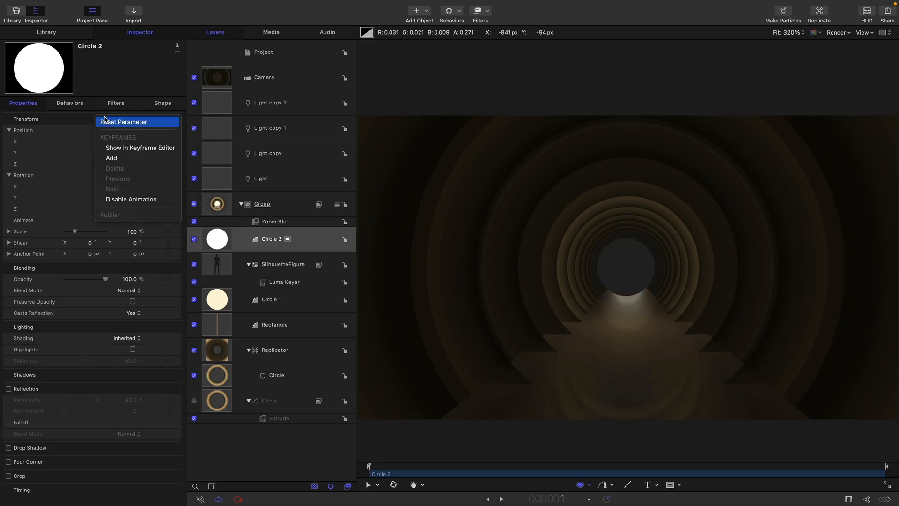
pyautogui.click(124, 121)
# Step: Switch the new circle's shading off and set its radius to 60
pyautogui.click(127, 339)
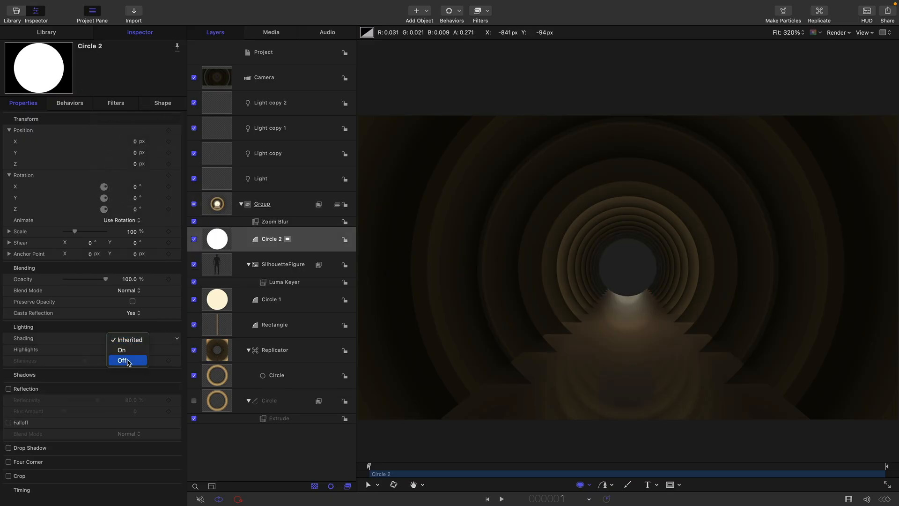
pyautogui.click(121, 360)
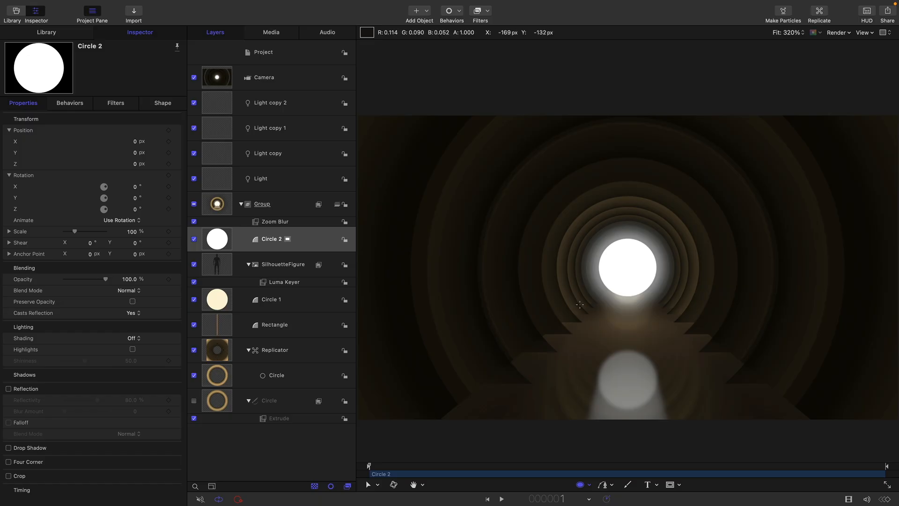
pyautogui.click(165, 103)
pyautogui.click(126, 115)
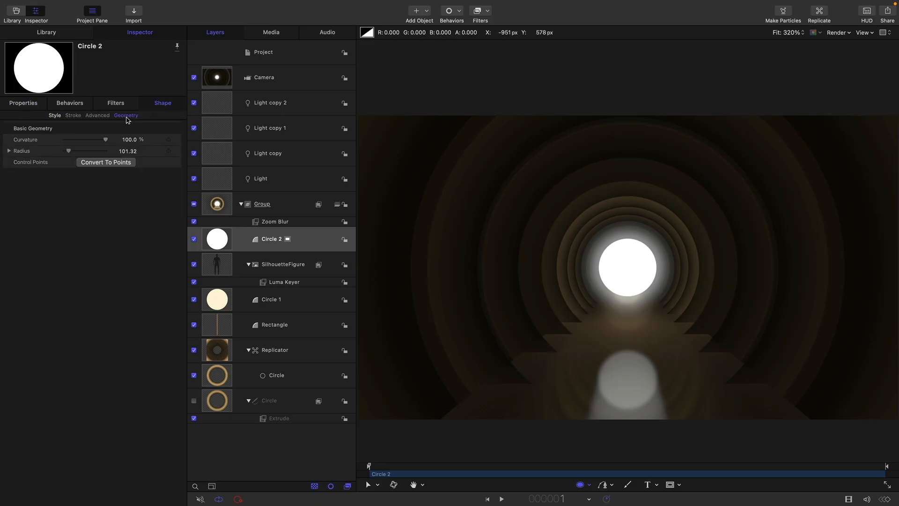
pyautogui.click(127, 152)
pyautogui.write('60')
pyautogui.press('Return')
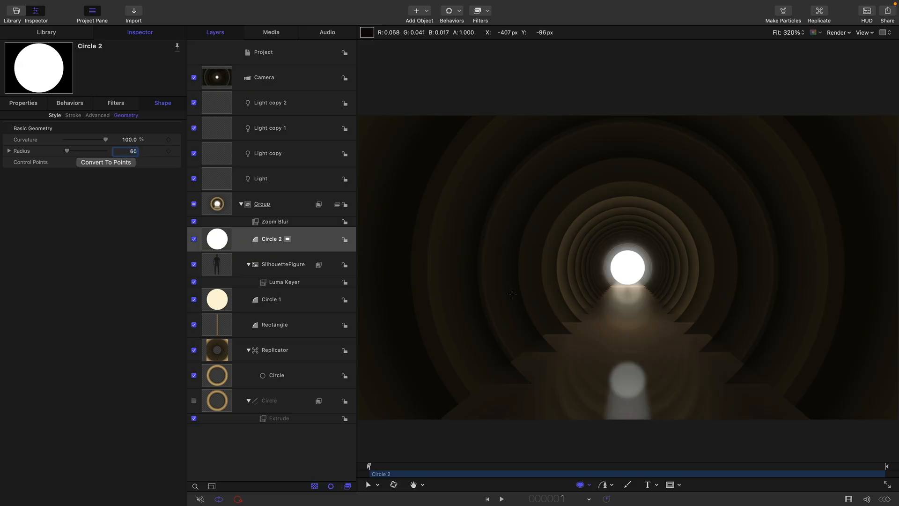
# Step: Show the overlays on the canvas for editing the white circle
pyautogui.scroll(3, 513, 294)
pyautogui.scroll(2, 513, 294)
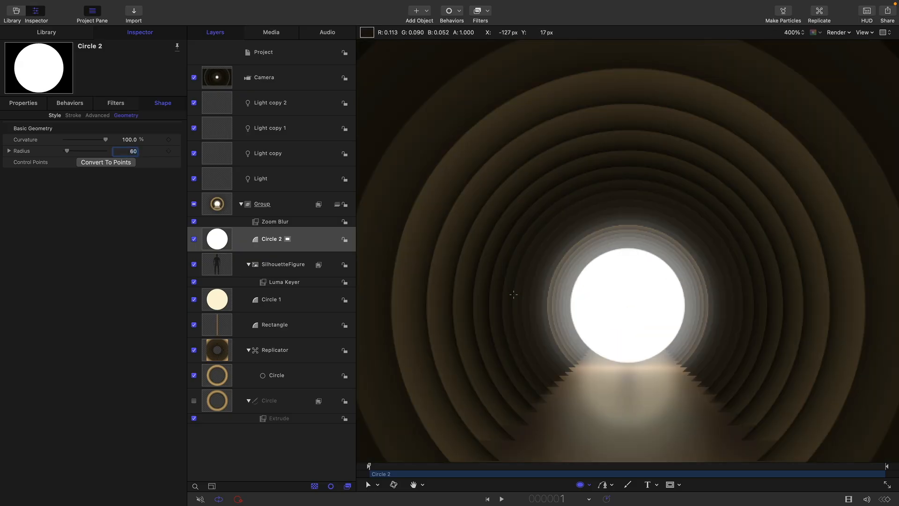
pyautogui.scroll(1, 551, 316)
pyautogui.scroll(-2, 581, 316)
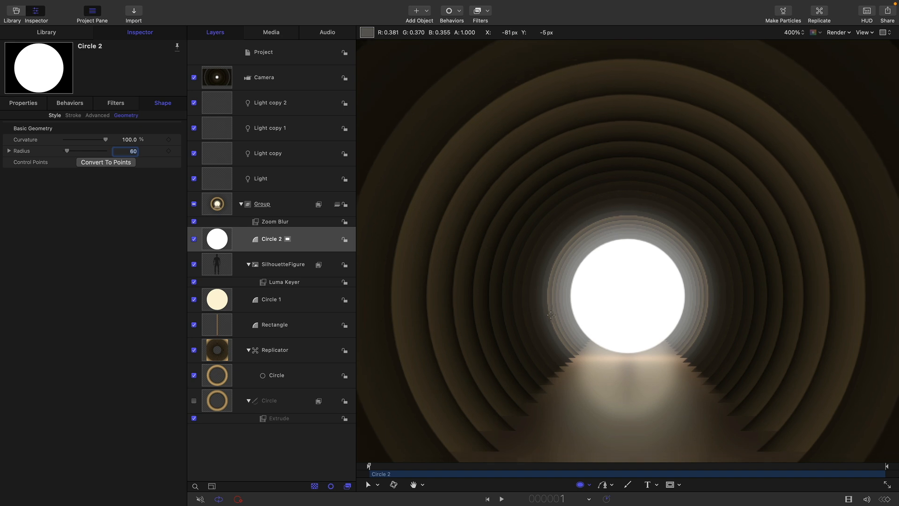
pyautogui.click(865, 32)
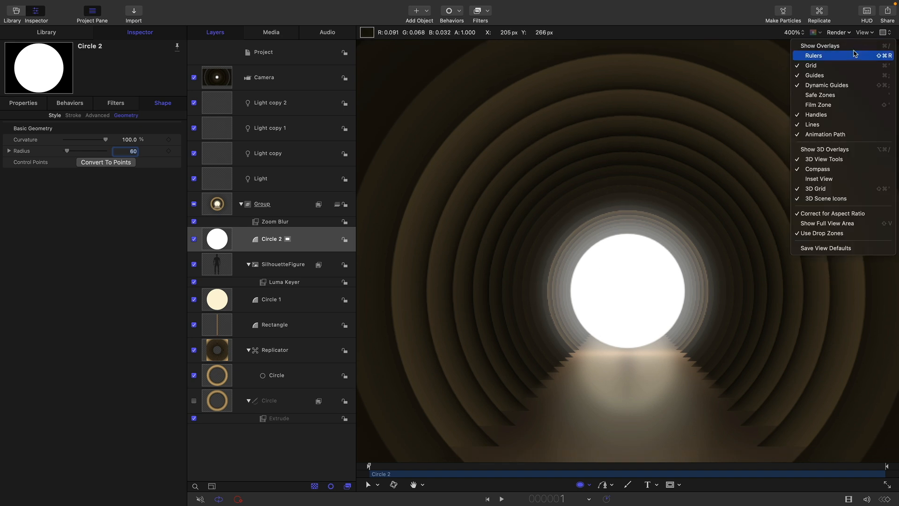
pyautogui.click(856, 45)
pyautogui.click(867, 34)
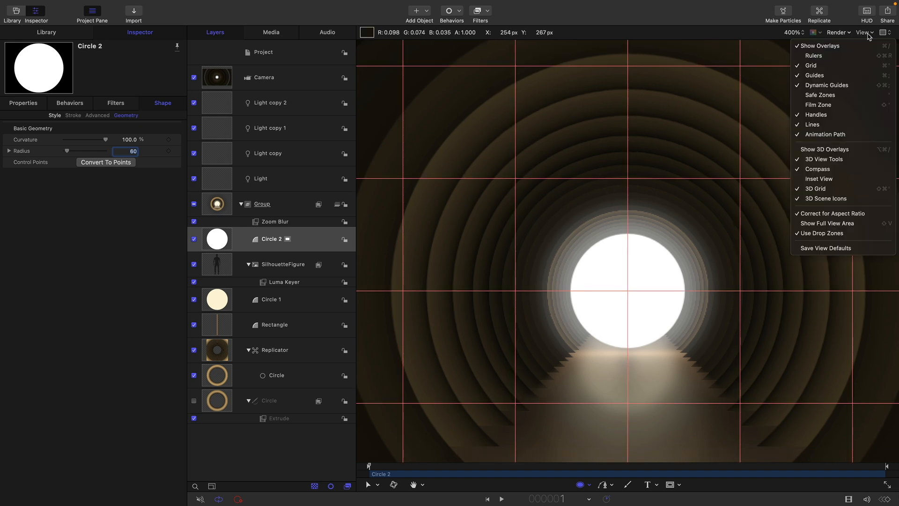
pyautogui.click(666, 14)
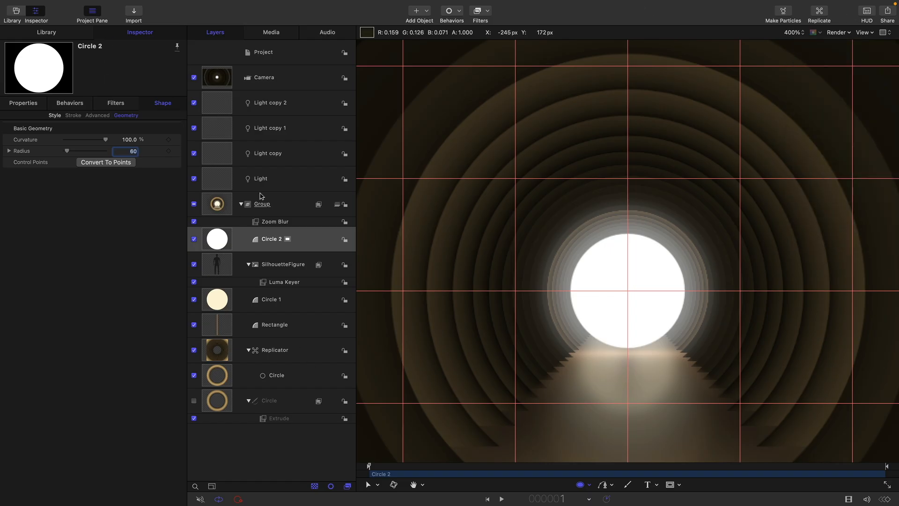
# Step: Convert the white circle to control points and delete its lowest point
pyautogui.moveTo(166, 3)
pyautogui.click(128, 5)
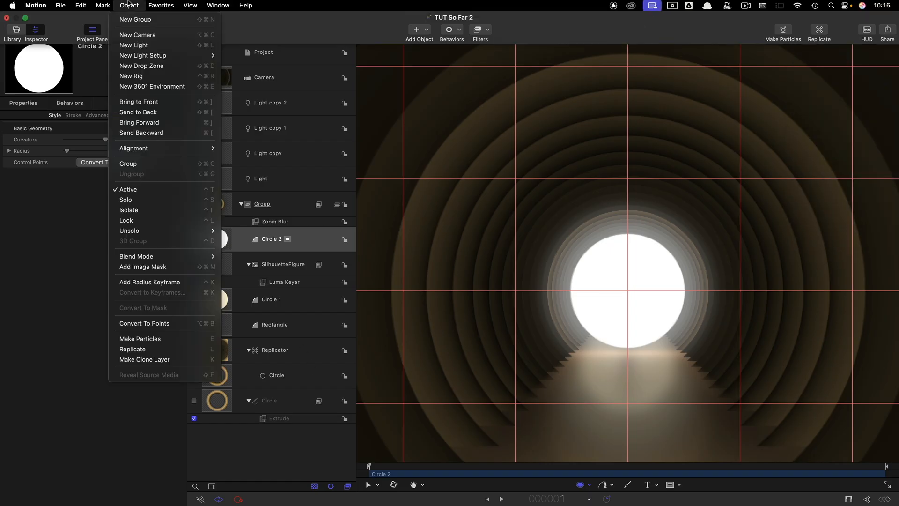
pyautogui.click(159, 323)
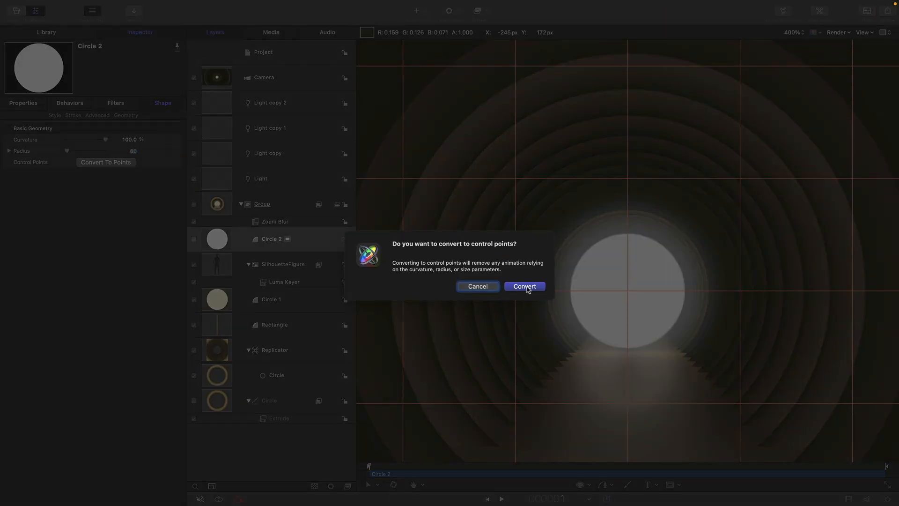
pyautogui.click(525, 287)
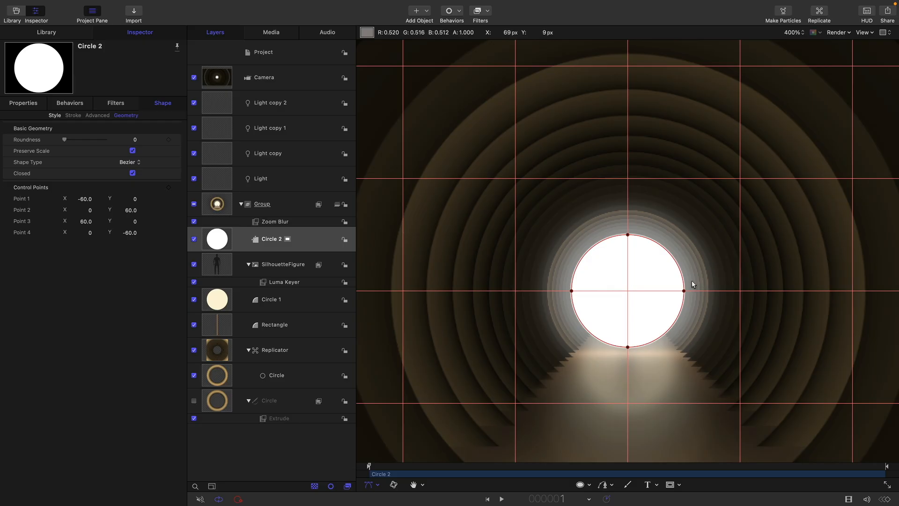
pyautogui.click(628, 347)
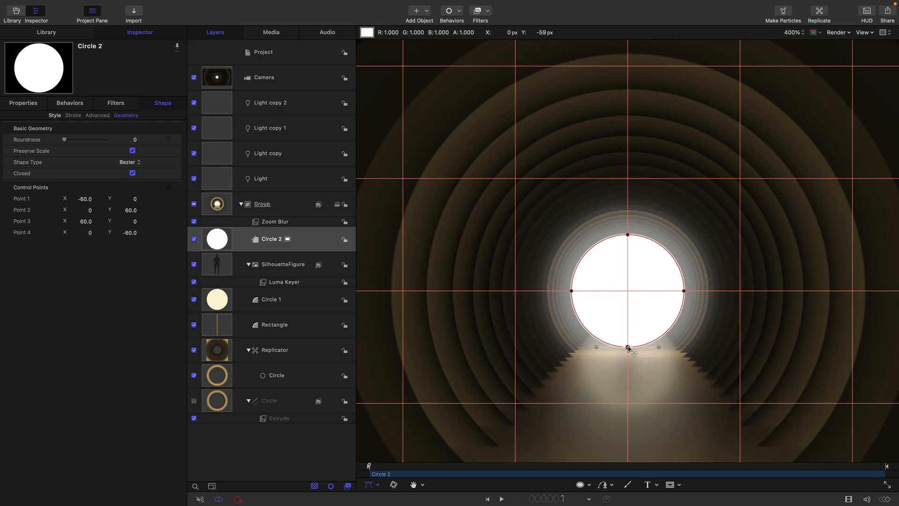
pyautogui.press('Delete')
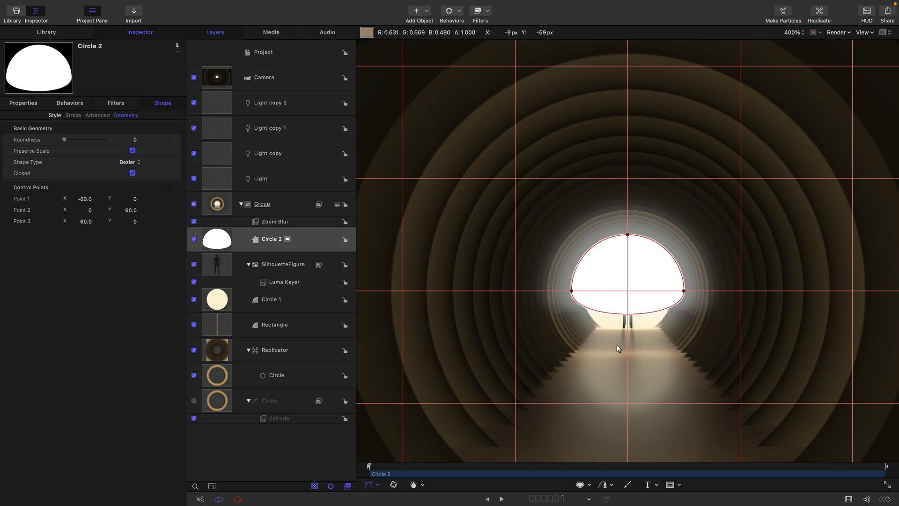
# Step: Straighten the shape's lower edge into a semicircle by moving both side points' lower tangent handles to the shape's centre
pyautogui.click(572, 291)
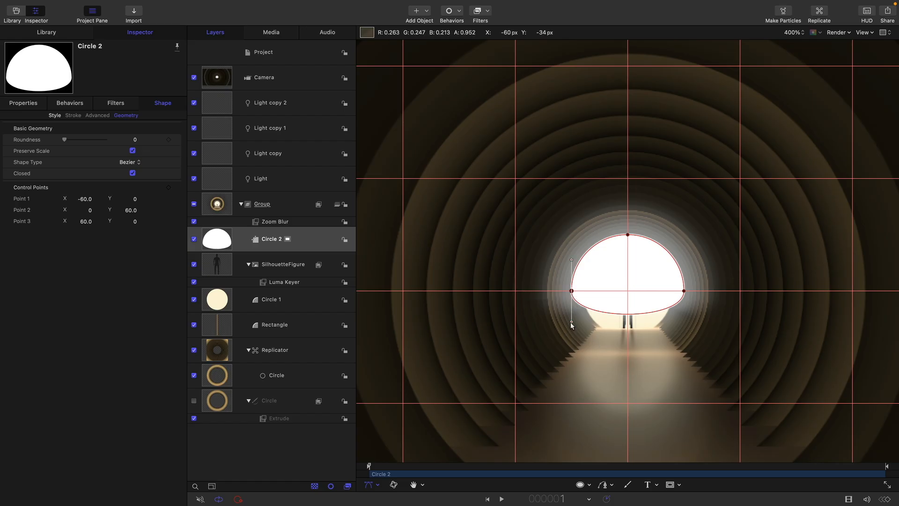
pyautogui.moveTo(572, 322); pyautogui.dragTo(628, 292)
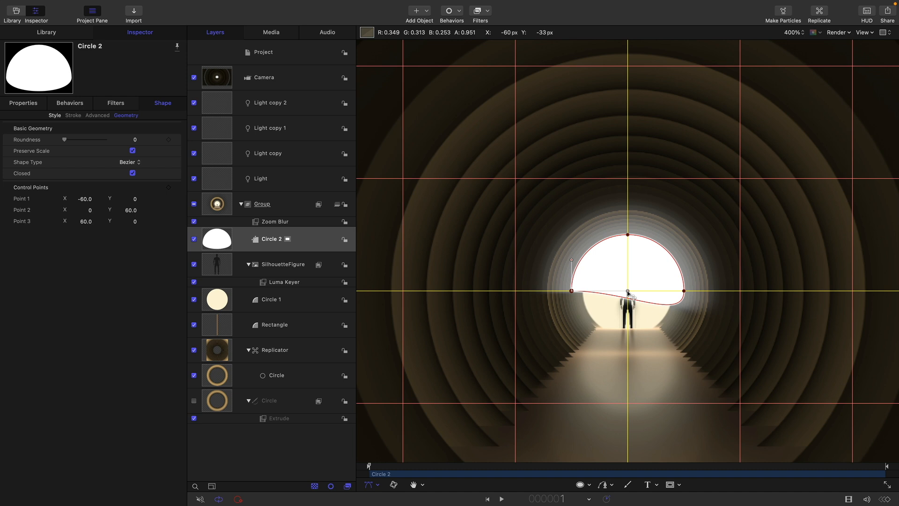
pyautogui.moveTo(628, 293); pyautogui.dragTo(628, 292)
pyautogui.click(684, 291)
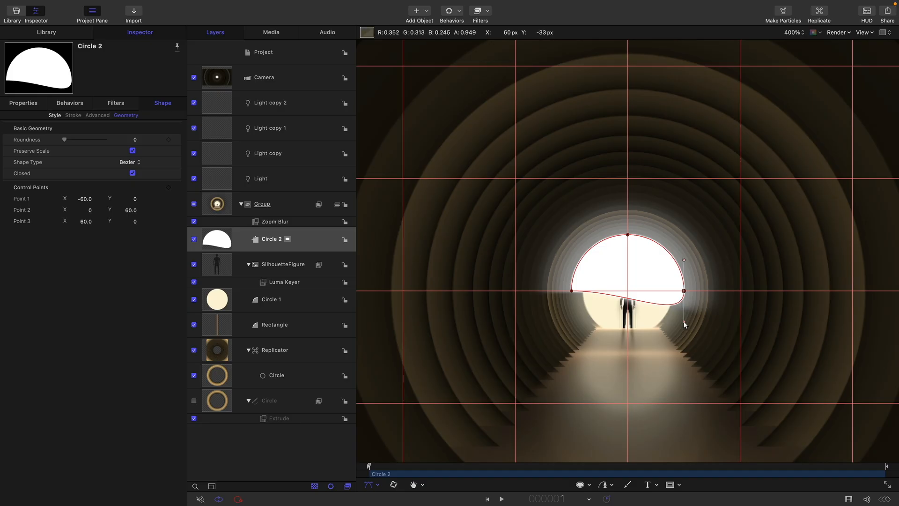
pyautogui.moveTo(684, 323); pyautogui.dragTo(628, 291)
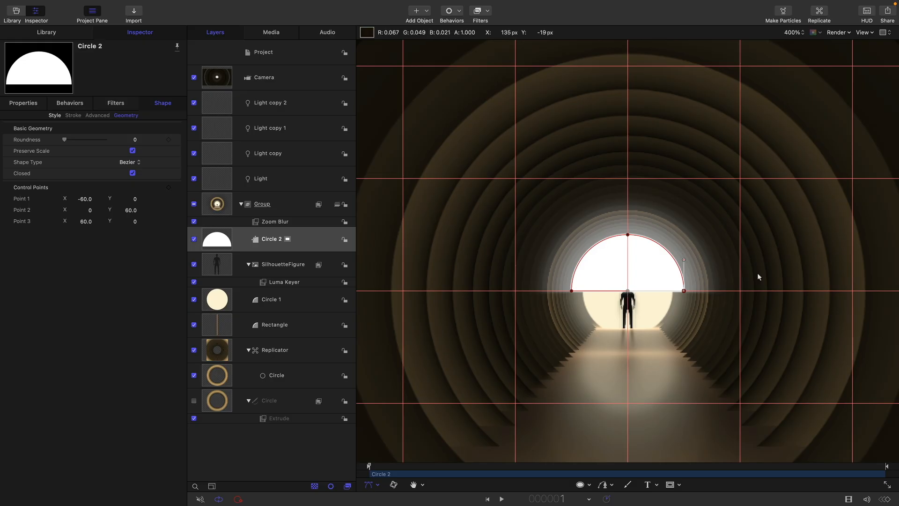
# Step: Hide the overlays, fit the canvas to the window and replicate the semicircle
pyautogui.click(222, 242)
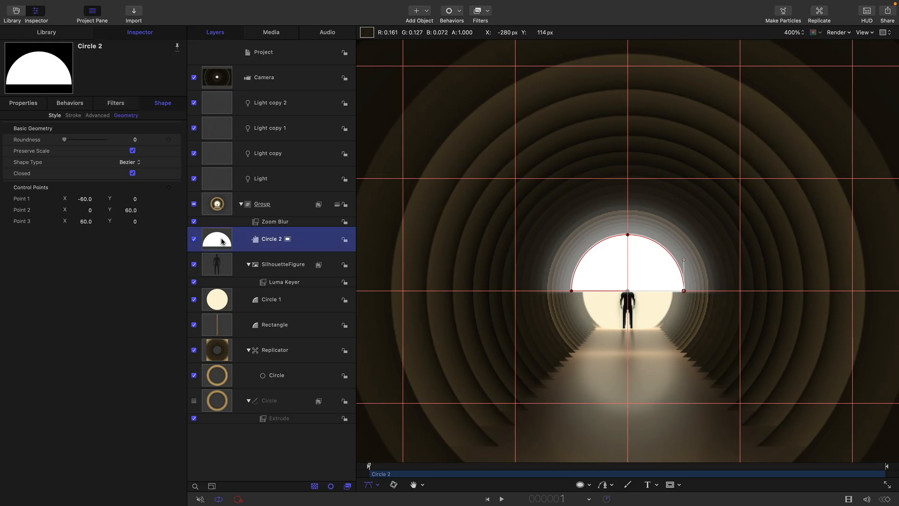
pyautogui.press('super+/')
pyautogui.hotkey('shift', 'z')
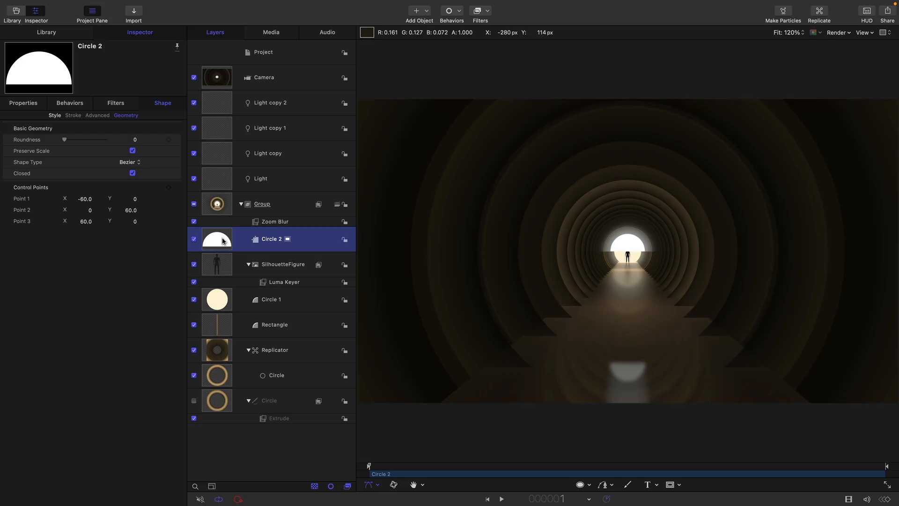
pyautogui.click(129, 5)
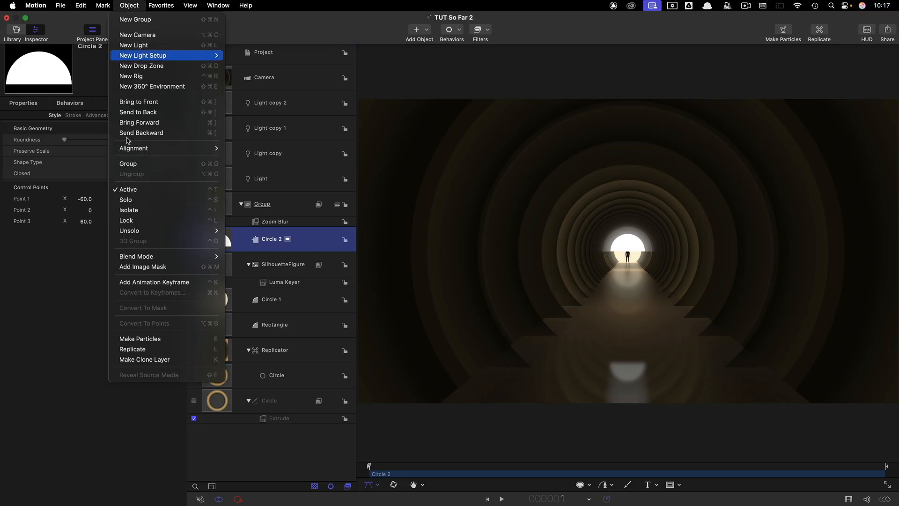
pyautogui.click(161, 348)
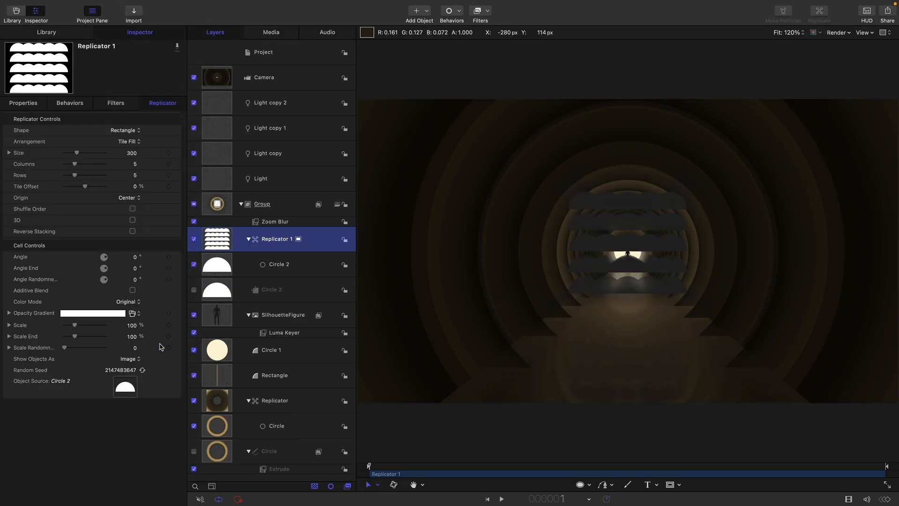
# Step: Switch the semicircle replicator's shading off and set its X rotation to -90°
pyautogui.click(26, 103)
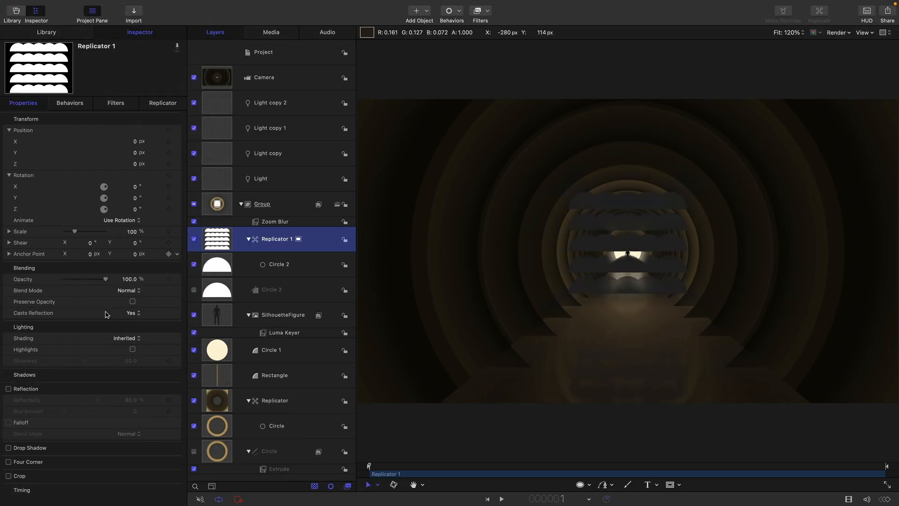
pyautogui.click(127, 338)
pyautogui.click(127, 361)
pyautogui.click(135, 188)
pyautogui.write('-90')
pyautogui.press('Return')
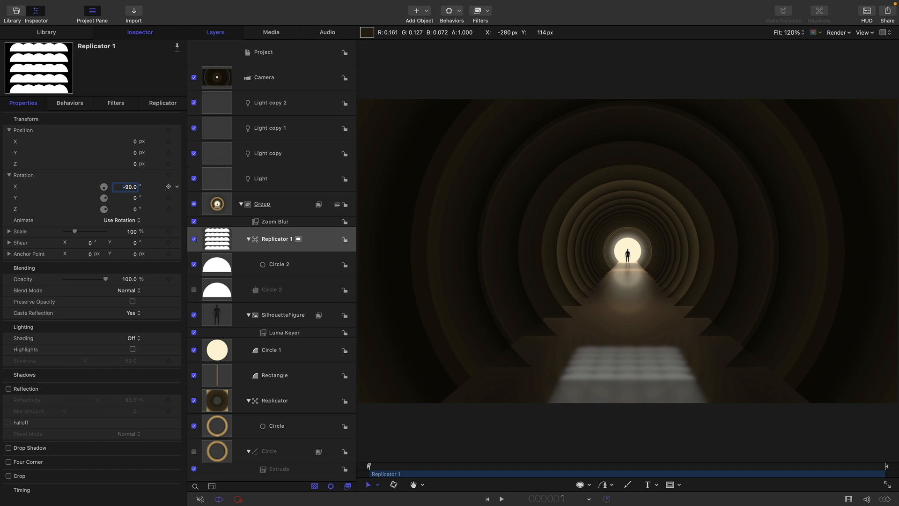
# Step: Set the semicircle replicator's Y position to -199 px
pyautogui.click(134, 153)
pyautogui.write('-19')
pyautogui.press('BackSpace')
pyautogui.press('BackSpace')
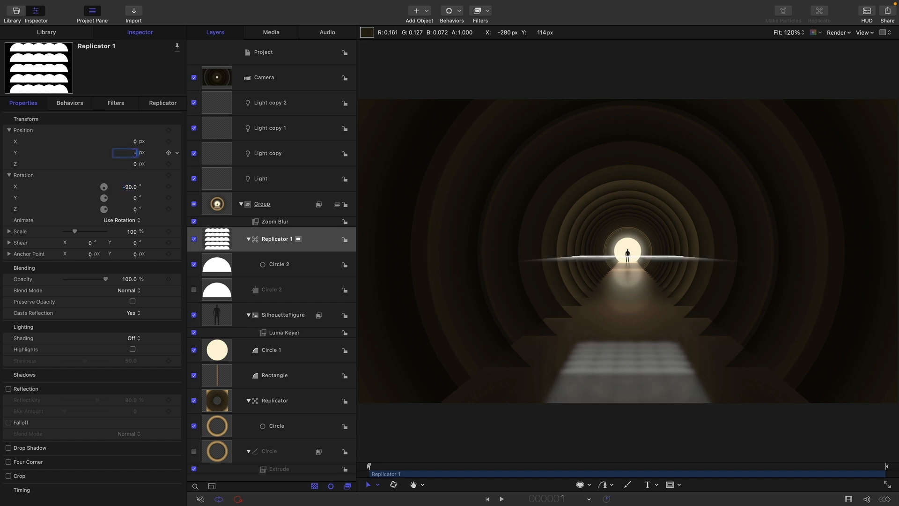
pyautogui.write('199')
pyautogui.press('Return')
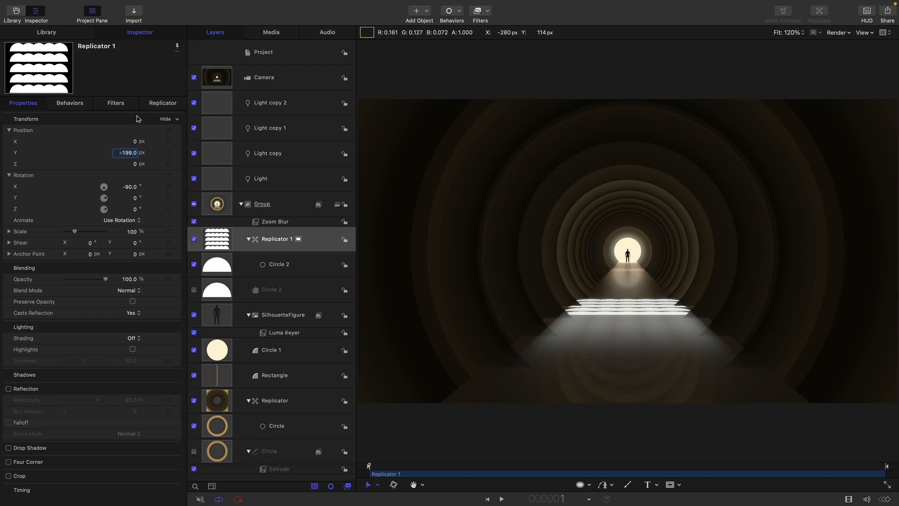
# Step: Set the semicircle replicator's width to 360
pyautogui.click(158, 104)
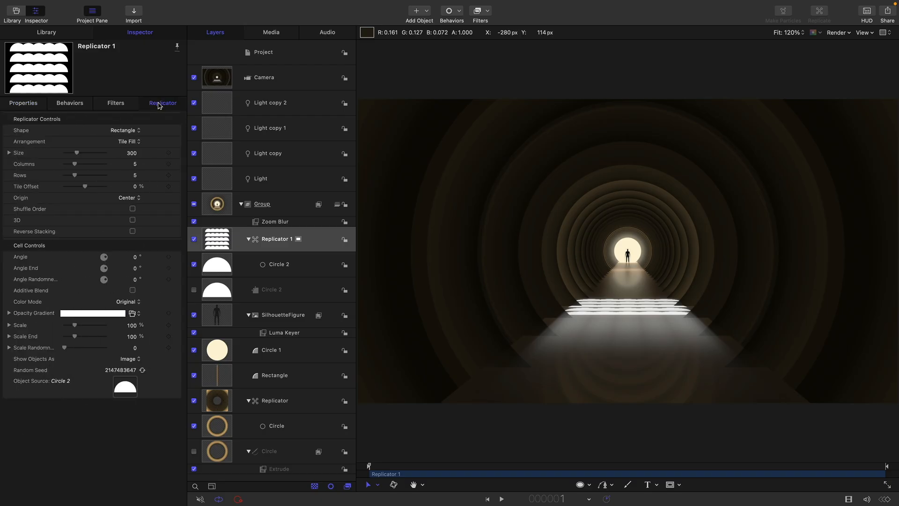
pyautogui.click(8, 152)
pyautogui.click(124, 164)
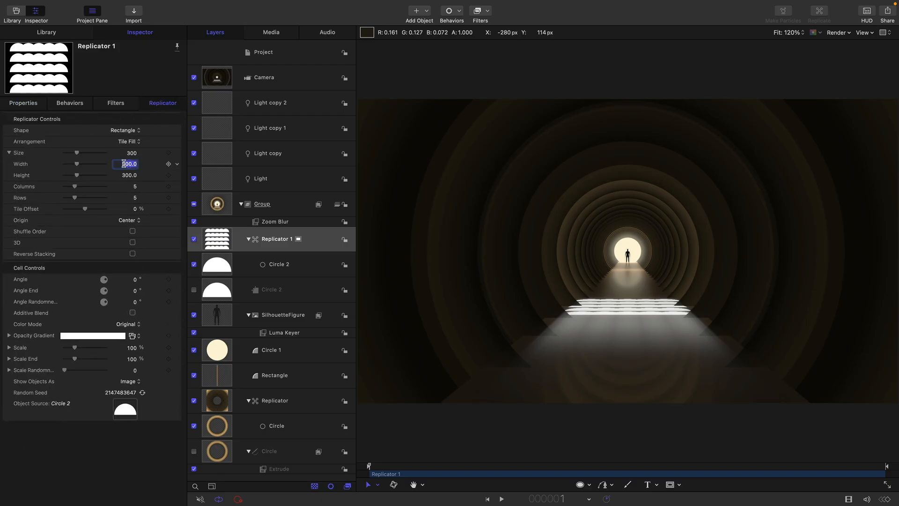
pyautogui.write('360')
pyautogui.press('Return')
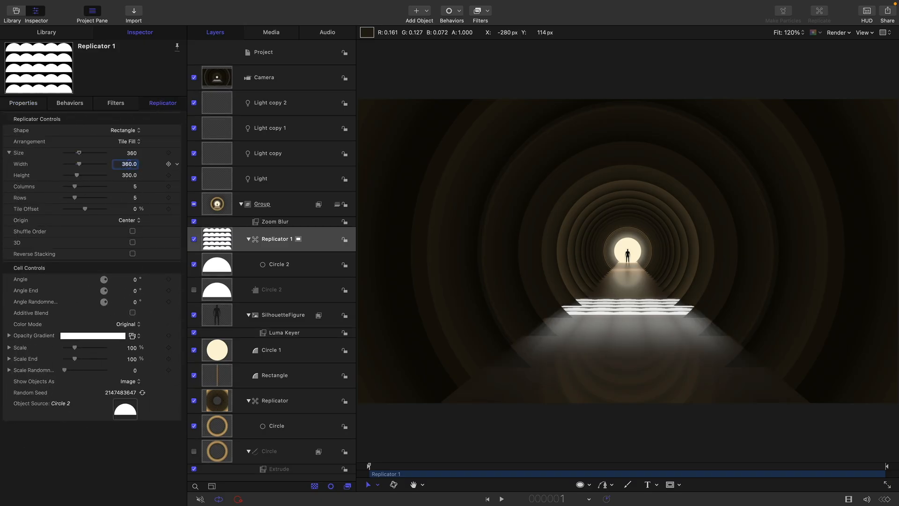
# Step: Set the semicircle replicator's height to 7000
pyautogui.click(131, 175)
pyautogui.write('7000')
pyautogui.press('Return')
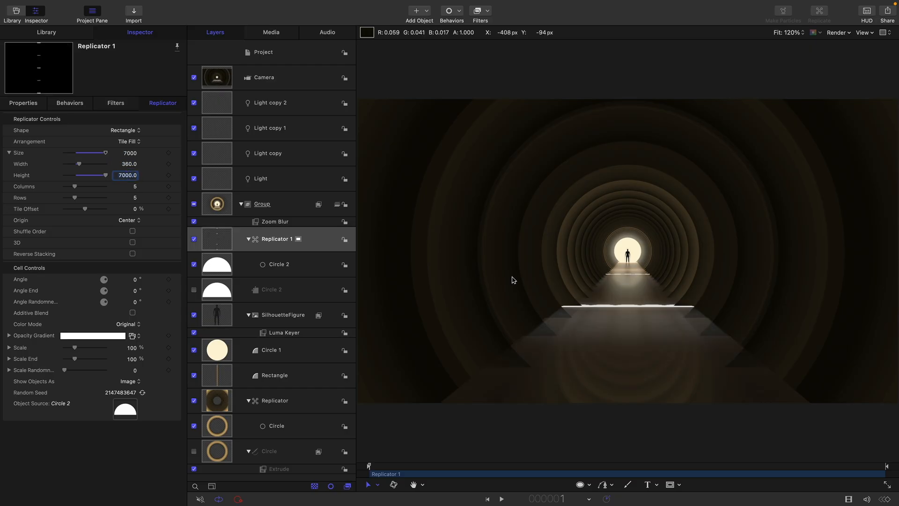
# Step: Set the semicircle replicator to 2 columns and 32 rows
pyautogui.click(133, 186)
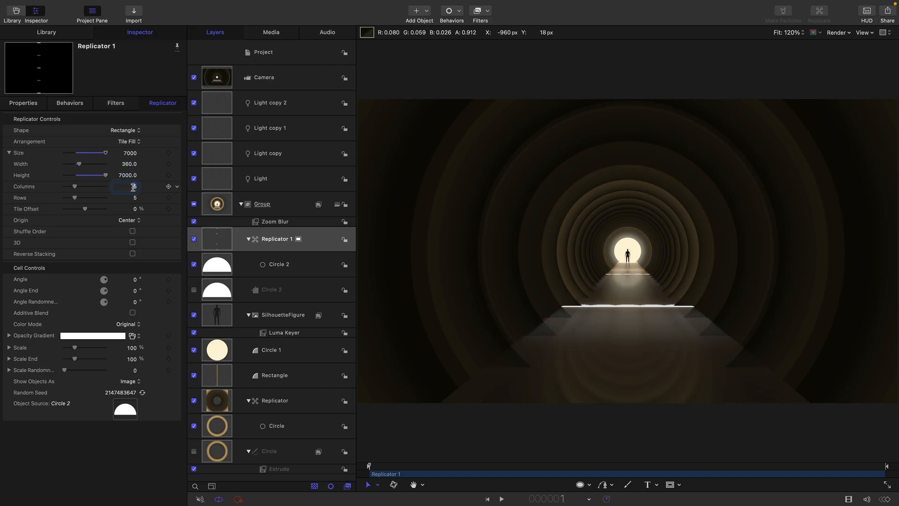
pyautogui.write('2')
pyautogui.press('Return')
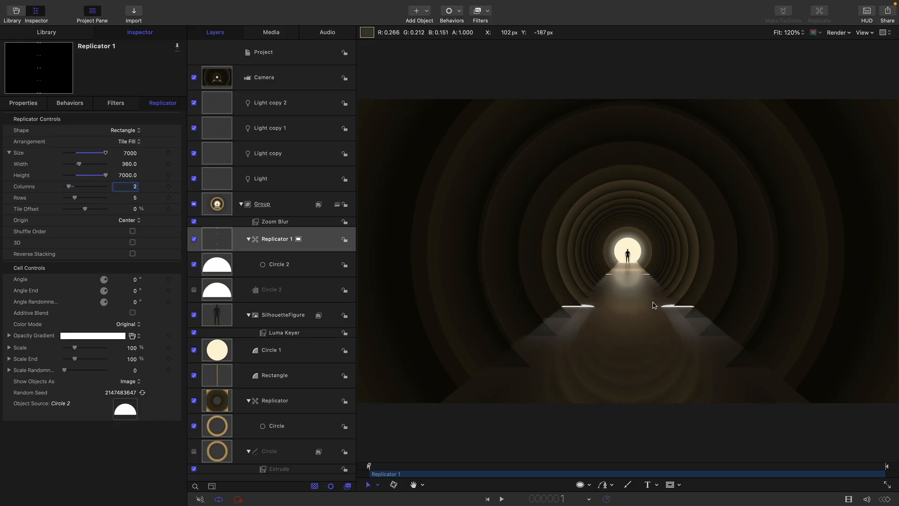
pyautogui.click(134, 198)
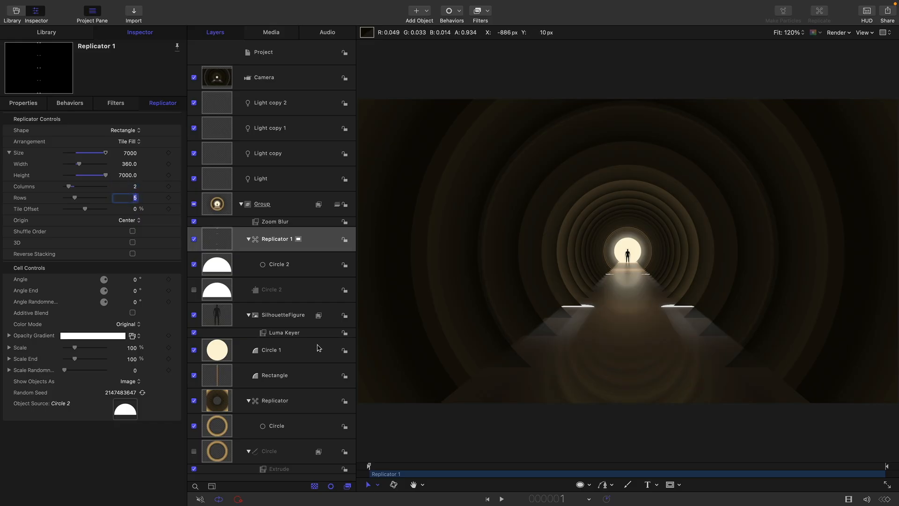
pyautogui.write('32')
pyautogui.press('Return')
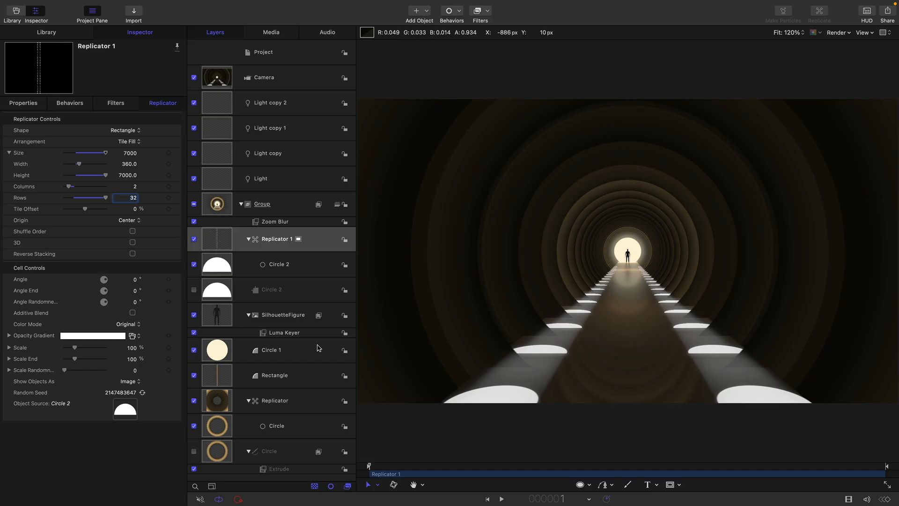
# Step: Make the semicircle replicator 3D with its cells facing the camera, and set the cell scale to 10%
pyautogui.click(133, 243)
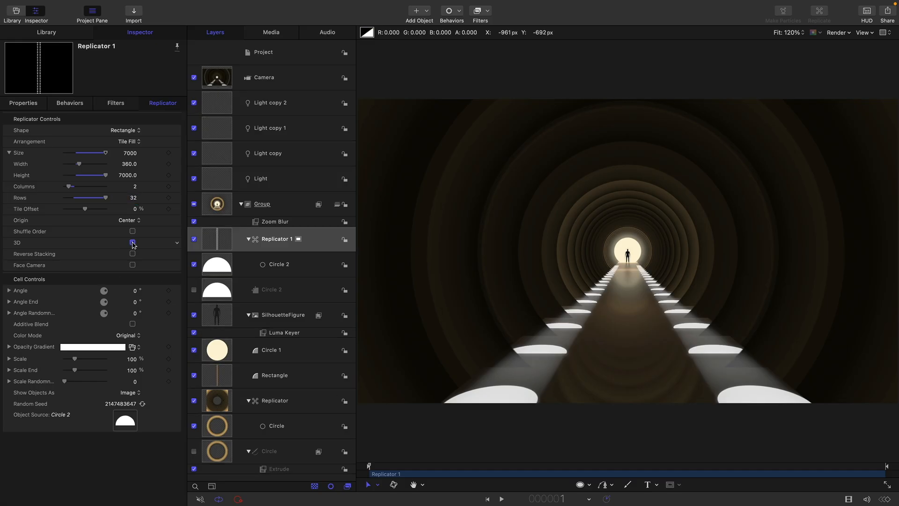
pyautogui.click(133, 265)
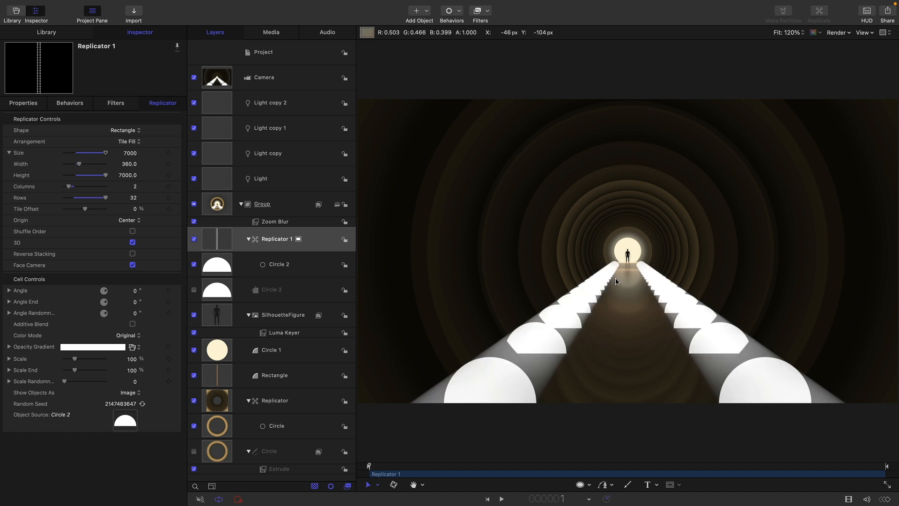
pyautogui.click(132, 359)
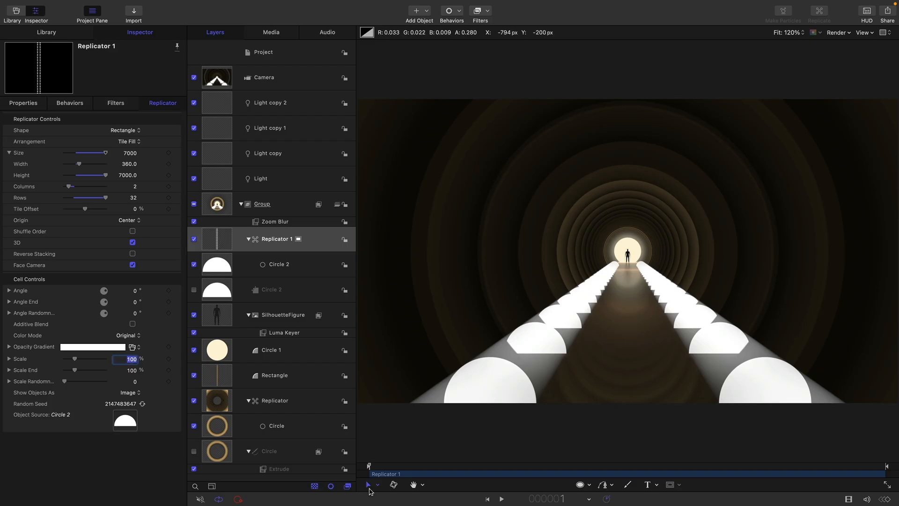
pyautogui.write('10')
pyautogui.press('Return')
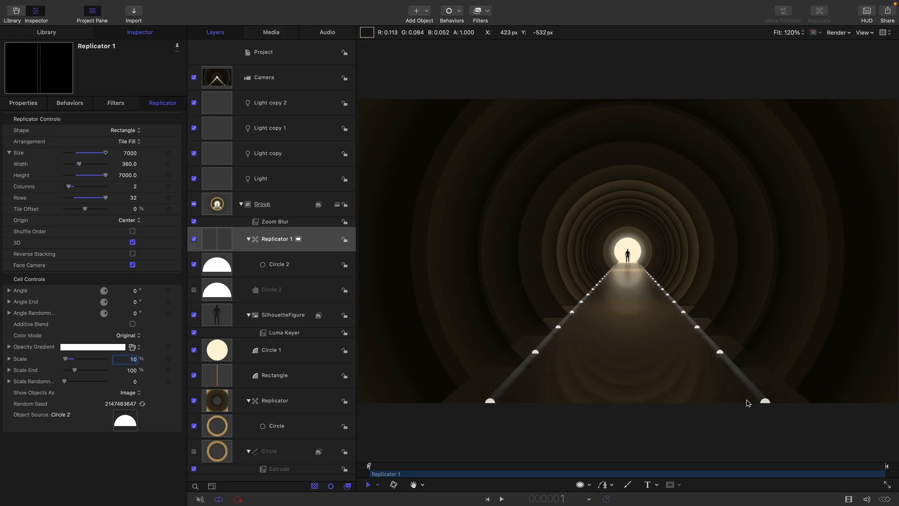
# Step: Set the semicircle replicator's Z position to -1200 px
pyautogui.click(24, 103)
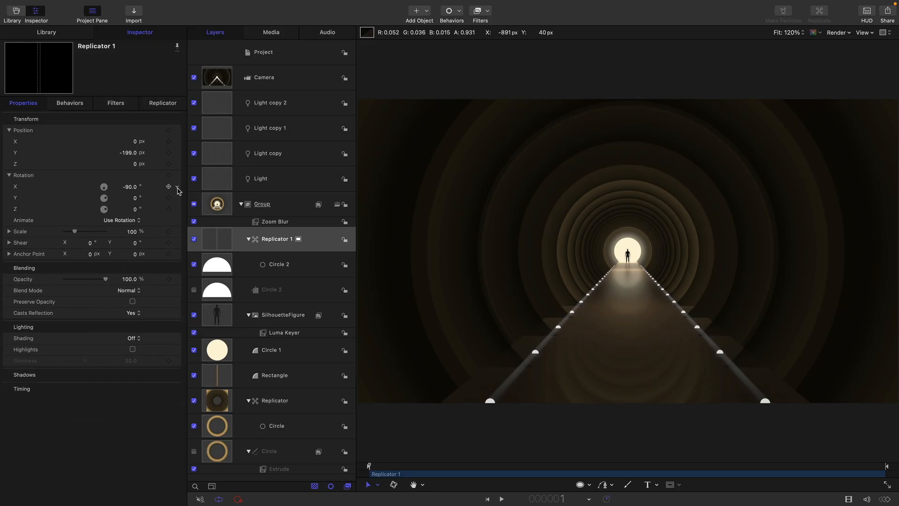
pyautogui.click(135, 165)
pyautogui.press('Return')
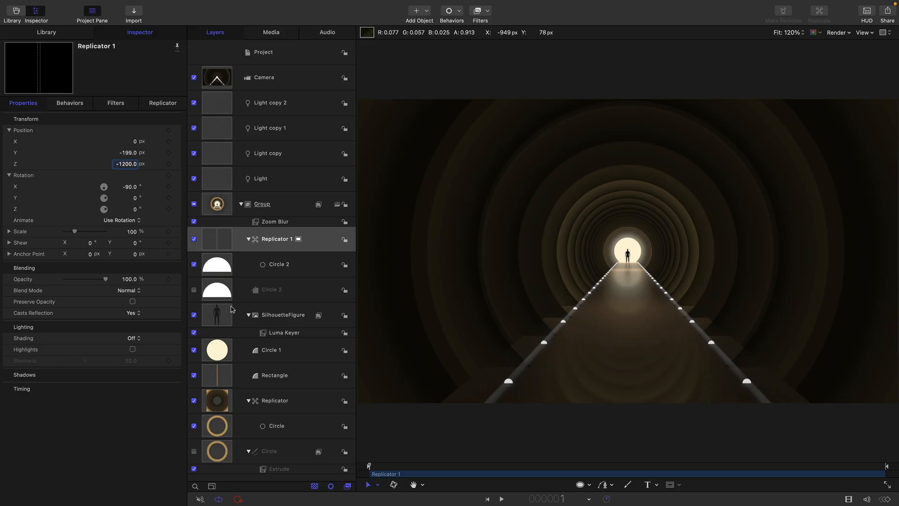
# Step: Change the fill color of the source semicircle, Circle 2, to a pale warm yellow
pyautogui.click(216, 293)
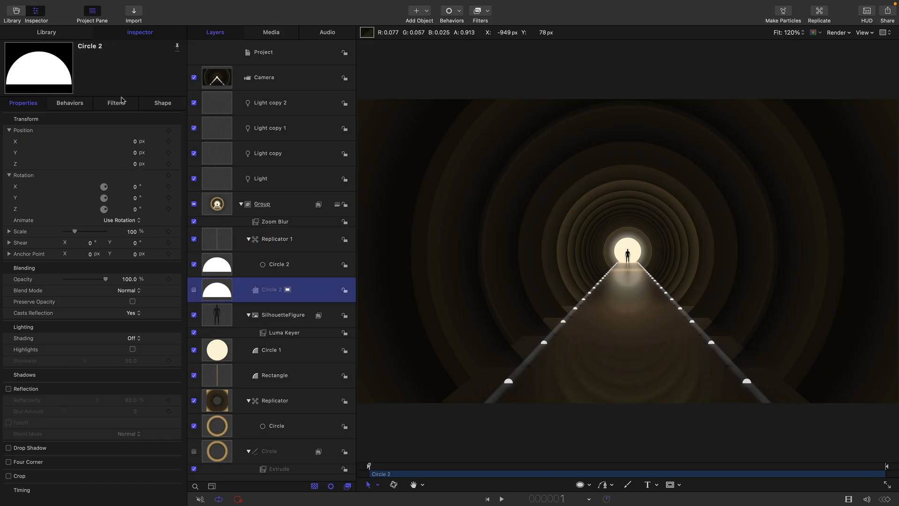
pyautogui.click(165, 107)
pyautogui.click(167, 107)
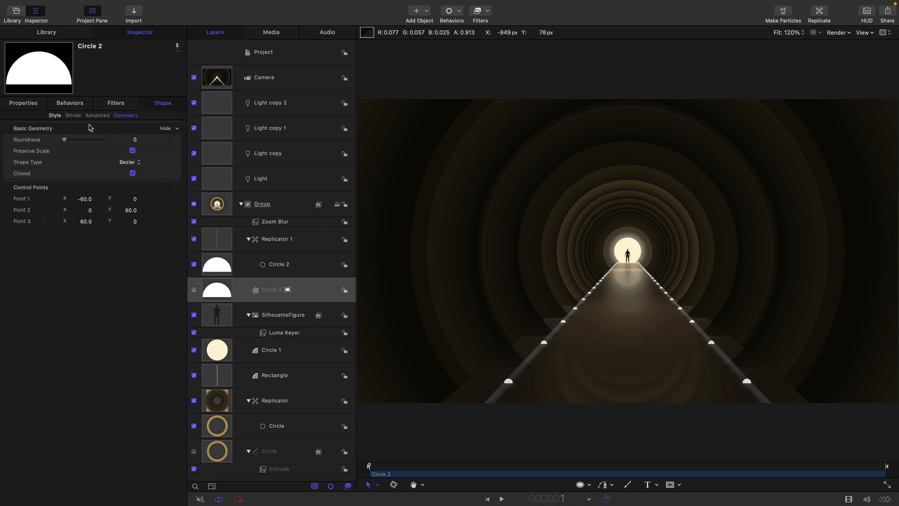
pyautogui.click(55, 115)
pyautogui.click(127, 163)
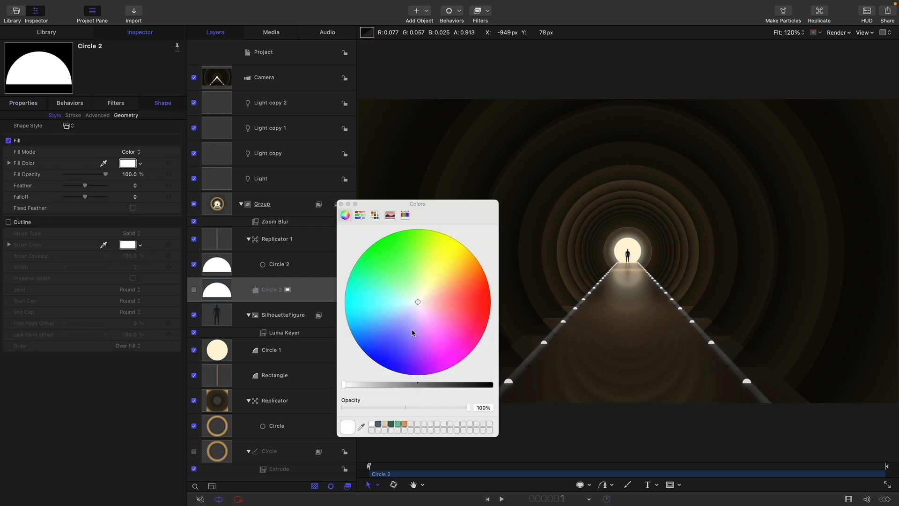
pyautogui.moveTo(417, 304); pyautogui.dragTo(432, 290)
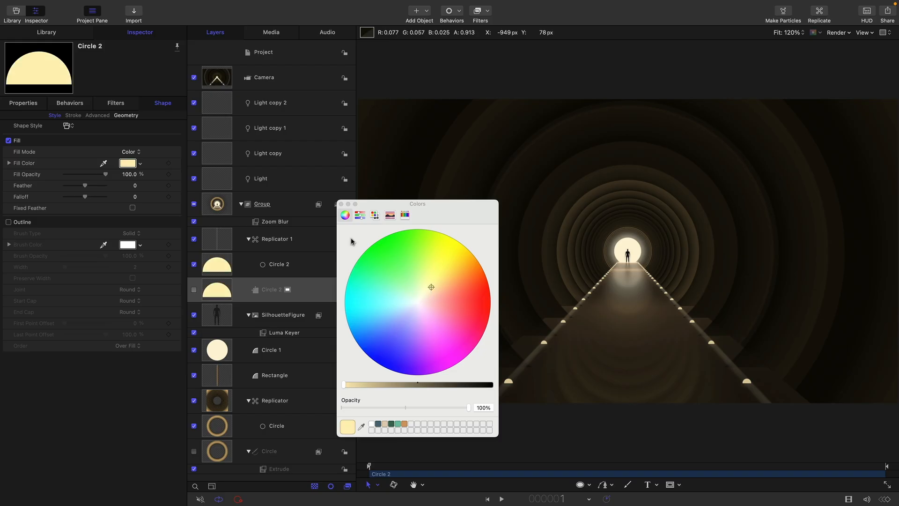
pyautogui.click(341, 204)
# Step: Add a Glint glow filter to the semicircle replicator and set its exposure to 1
pyautogui.click(223, 235)
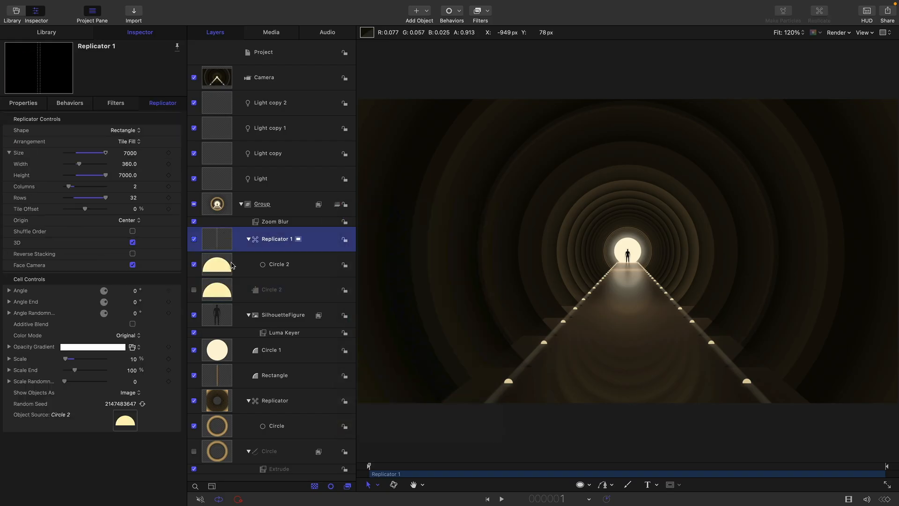
pyautogui.click(488, 11)
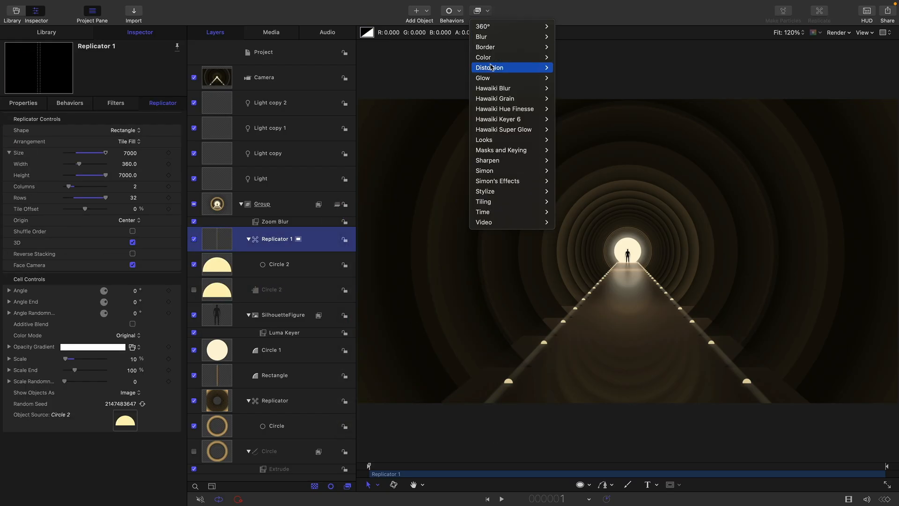
pyautogui.moveTo(493, 80)
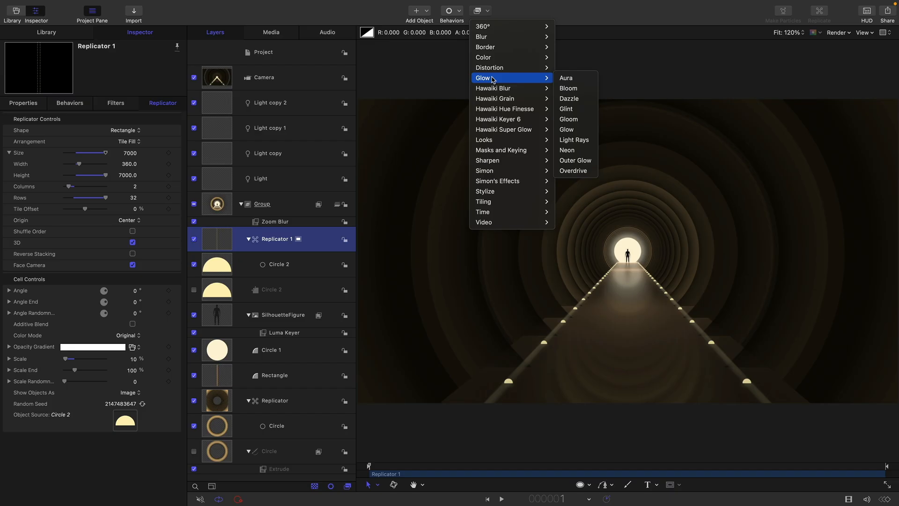
pyautogui.click(567, 109)
pyautogui.doubleClick(133, 131)
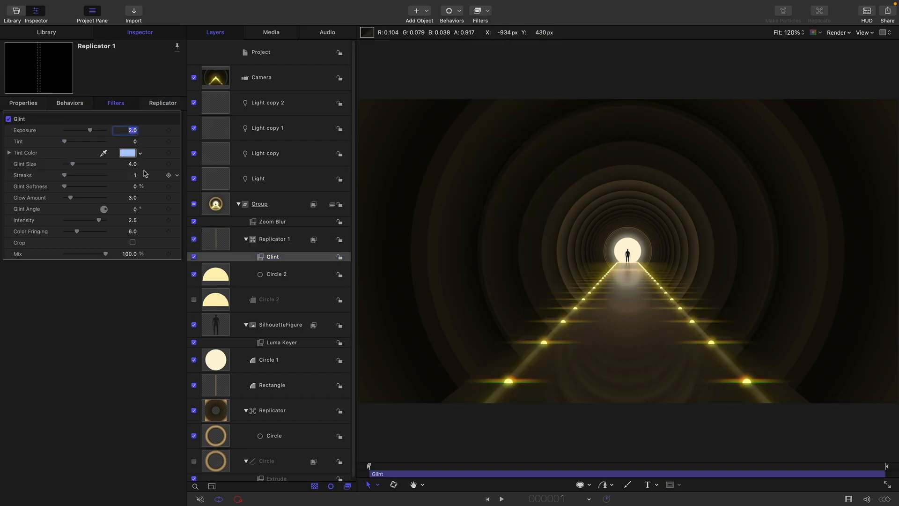
pyautogui.write('1')
pyautogui.press('Return')
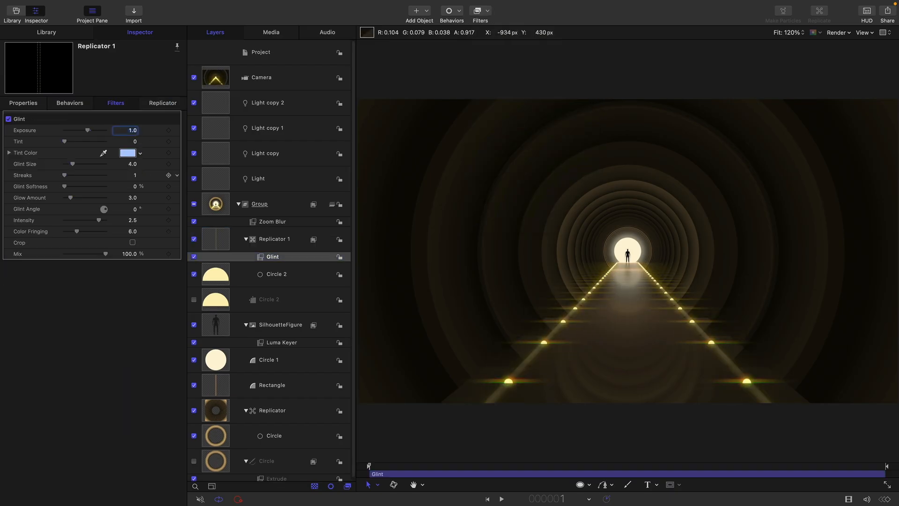
# Step: Set the Glint filter's glint size to 12 and its streaks to 2
pyautogui.doubleClick(133, 165)
pyautogui.write('12')
pyautogui.press('Return')
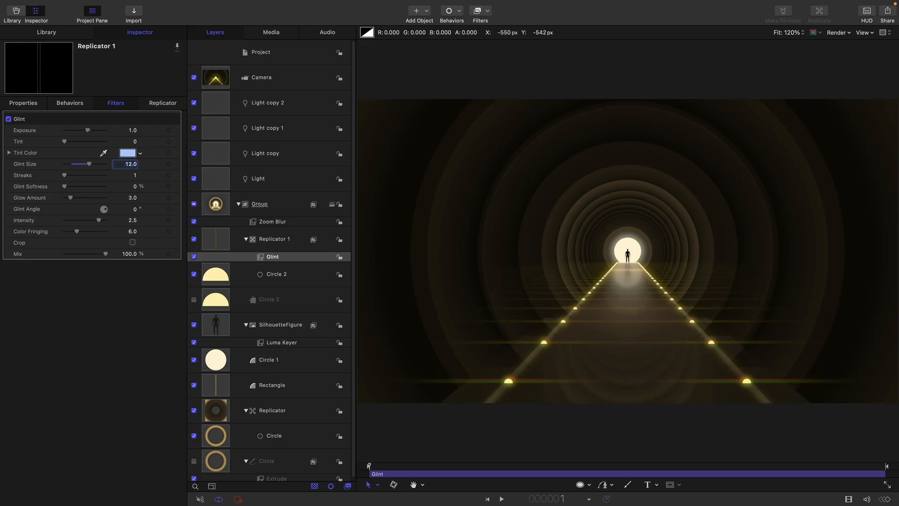
pyautogui.doubleClick(136, 175)
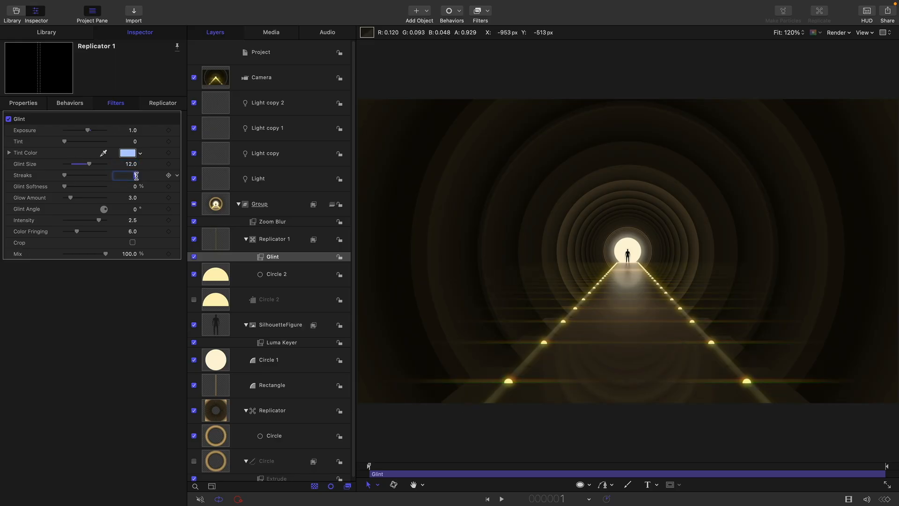
pyautogui.write('2')
pyautogui.press('Return')
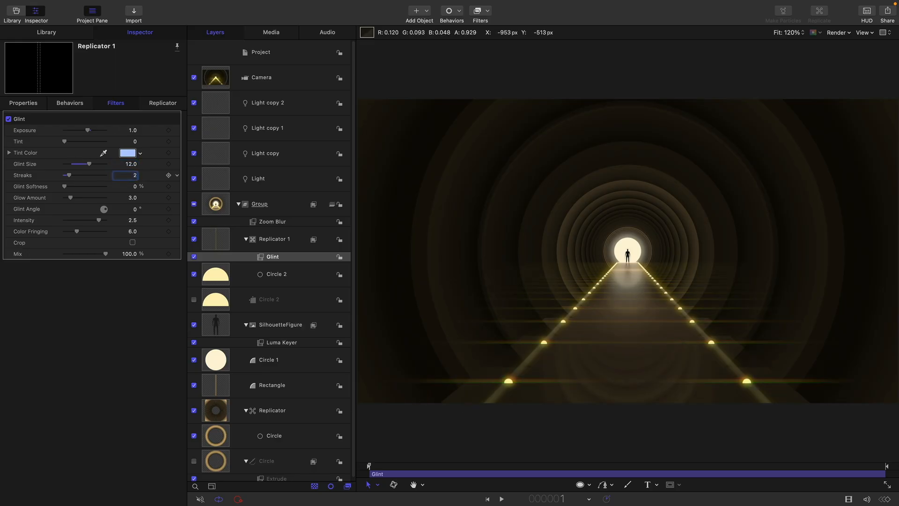
# Step: Set the Glint filter's glow amount to 2 and its mix to 50%
pyautogui.doubleClick(134, 198)
pyautogui.write('2')
pyautogui.press('Return')
pyautogui.click(130, 254)
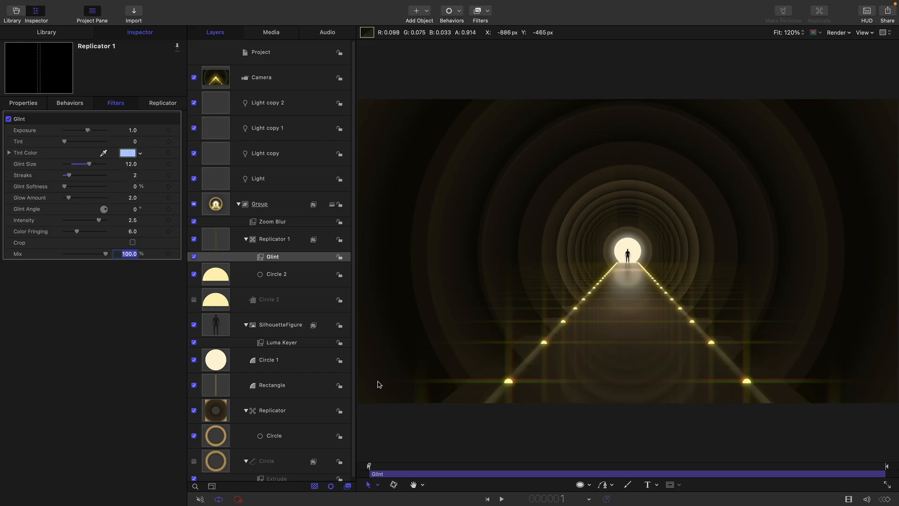
pyautogui.write('50')
pyautogui.press('Return')
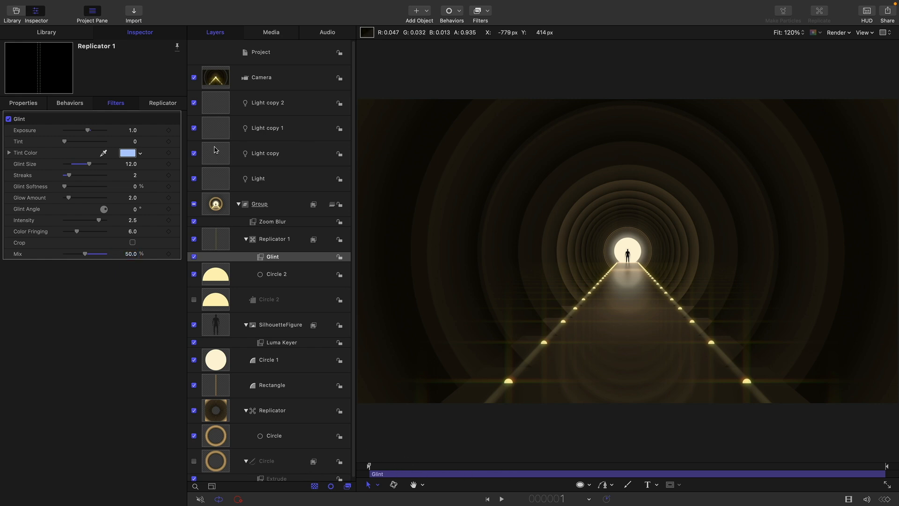
# Step: Set the camera's Y position to -150 px and its X rotation to 1°
pyautogui.click(218, 76)
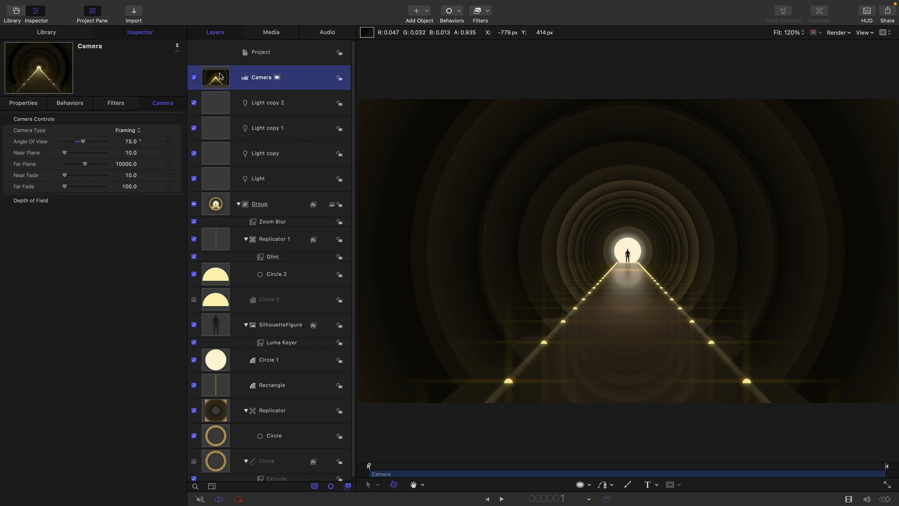
pyautogui.click(29, 103)
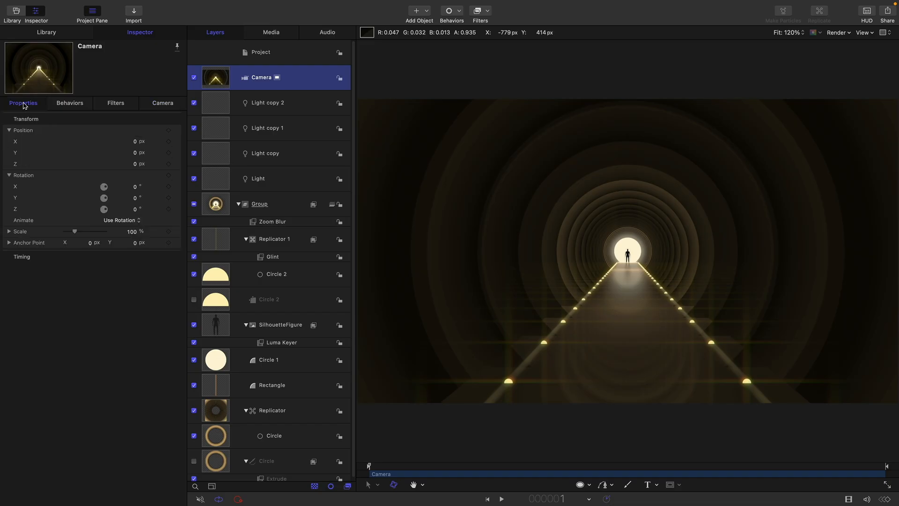
pyautogui.click(135, 153)
pyautogui.write('-15')
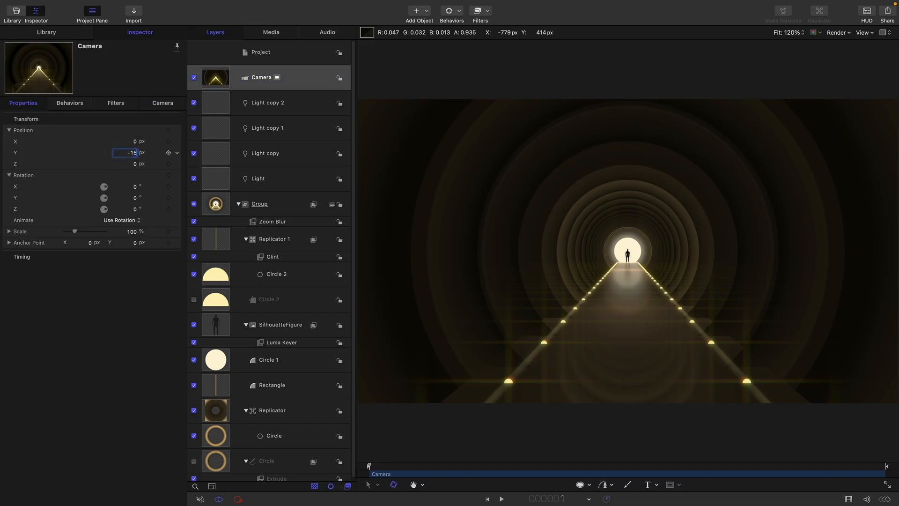
pyautogui.write('0')
pyautogui.press('Return')
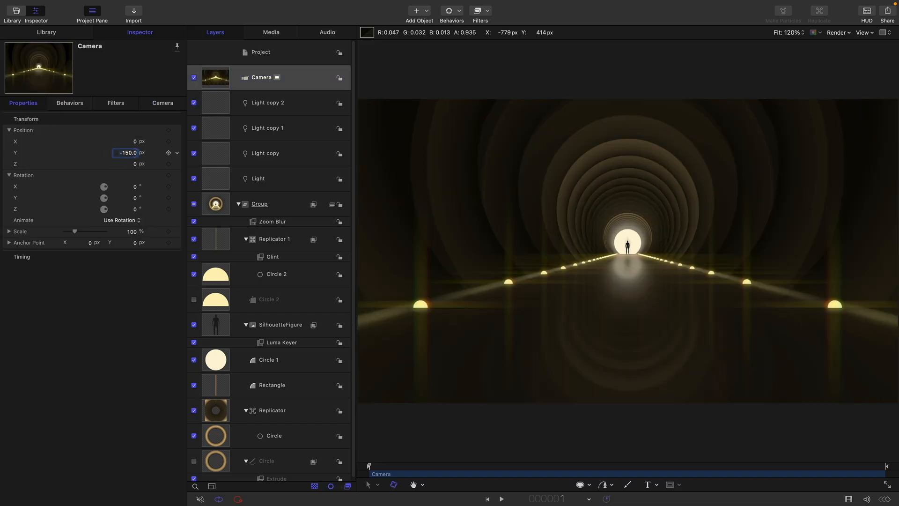
pyautogui.click(135, 187)
pyautogui.write('1')
pyautogui.press('Return')
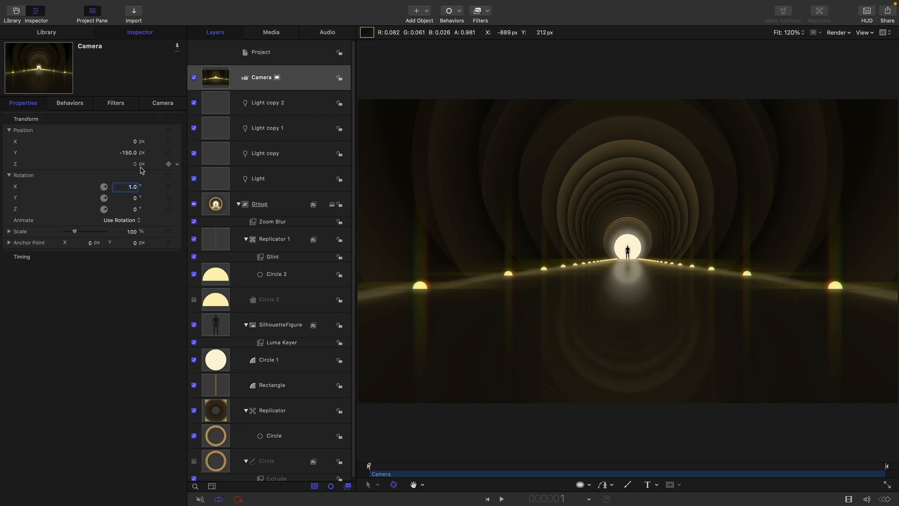
# Step: Add a Ramp parameter behavior to the camera's Z position running from -2500 to 1280 px, and preview the move
pyautogui.rightClick(177, 166)
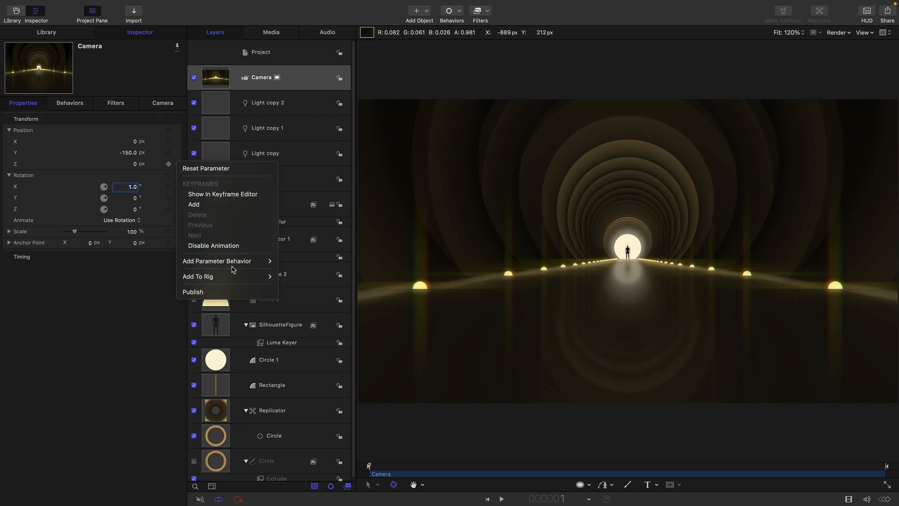
pyautogui.moveTo(231, 265)
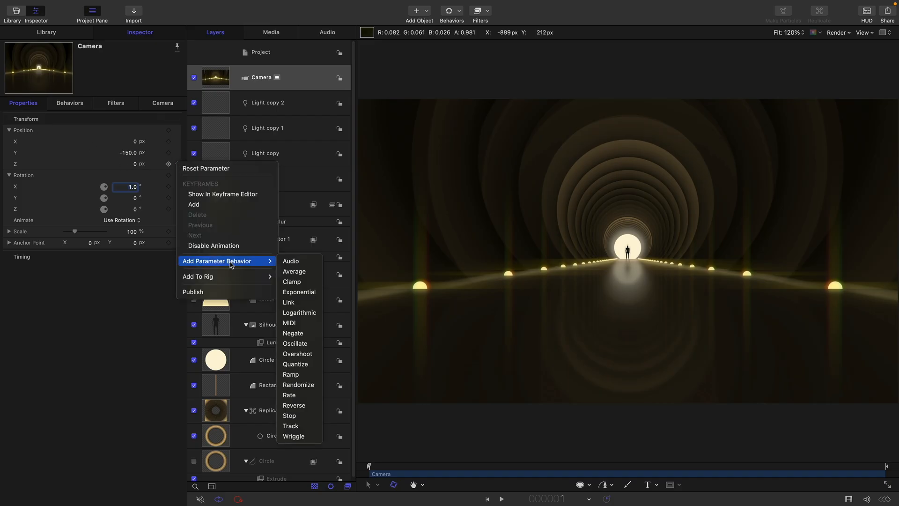
pyautogui.click(300, 374)
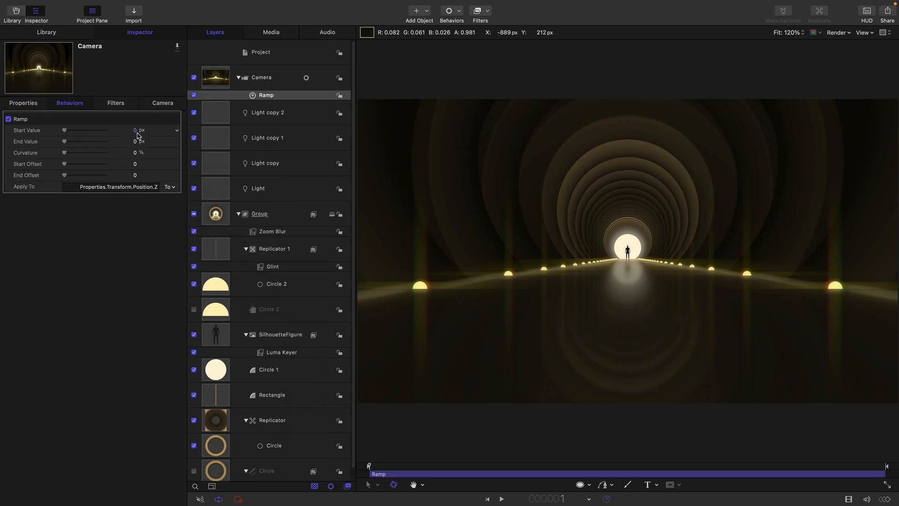
pyautogui.click(135, 131)
pyautogui.press('Return')
pyautogui.click(134, 141)
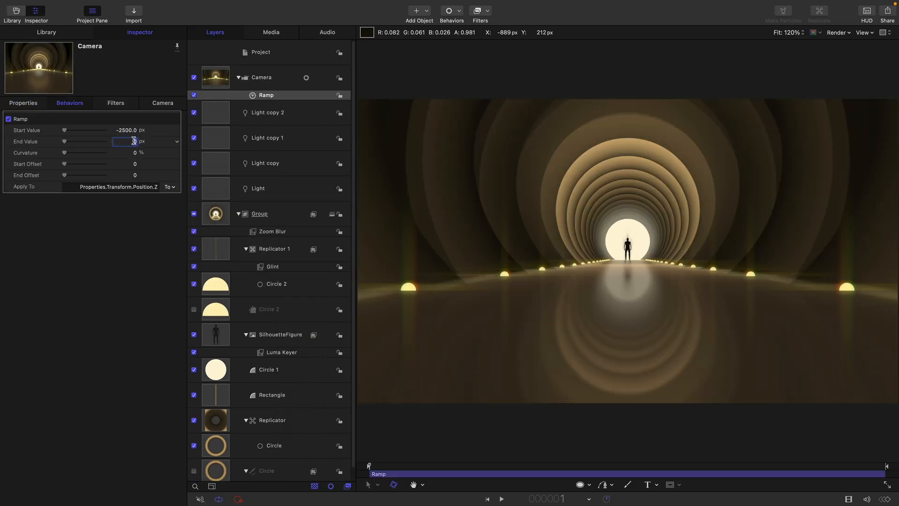
pyautogui.write('1280')
pyautogui.press('Return')
pyautogui.moveTo(388, 466); pyautogui.dragTo(444, 478)
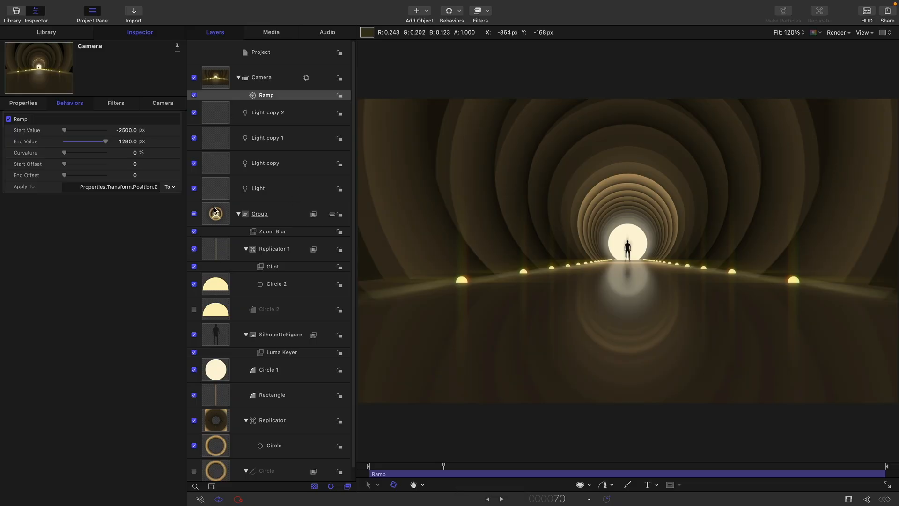
# Step: Add a Color Curves filter to the main group, raising the luma curve's highlights and pulling its shadows back down near the diagonal
pyautogui.click(216, 215)
pyautogui.click(487, 11)
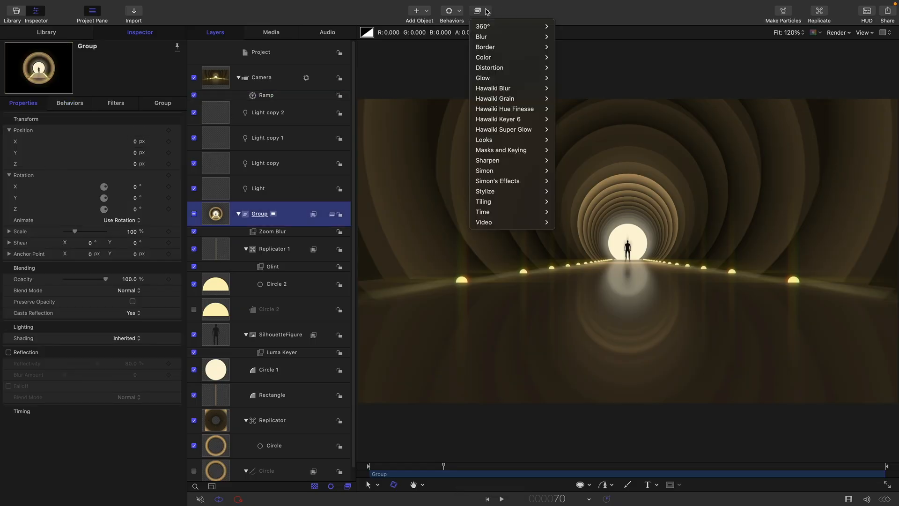
pyautogui.moveTo(515, 57)
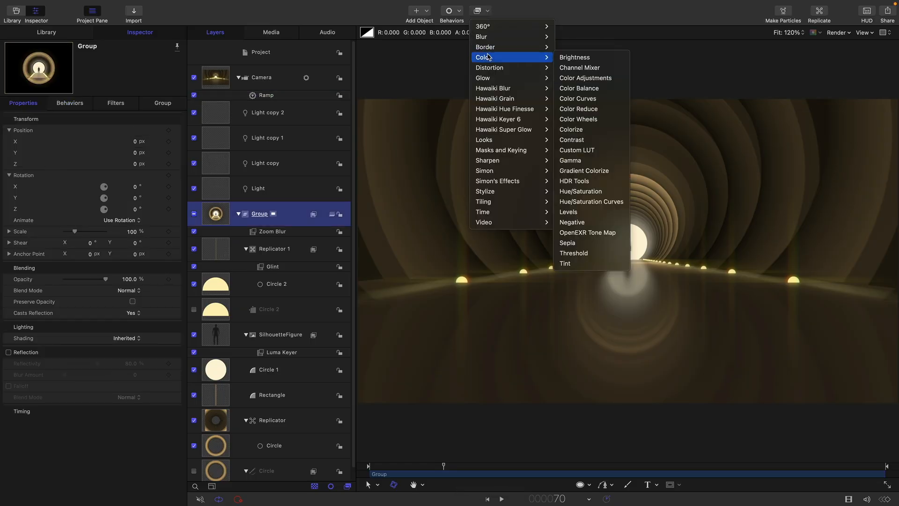
pyautogui.click(594, 101)
pyautogui.moveTo(139, 174); pyautogui.dragTo(134, 163)
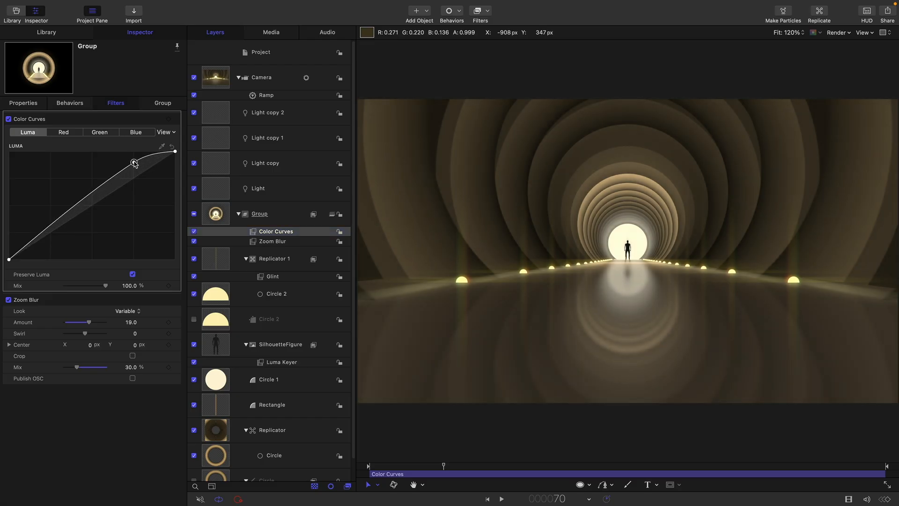
pyautogui.moveTo(42, 233); pyautogui.dragTo(46, 235)
# Step: Fine-tune the luma curve's shadow point at frame 387 and check the tunnel's look at frame 447
pyautogui.moveTo(759, 467); pyautogui.dragTo(784, 466)
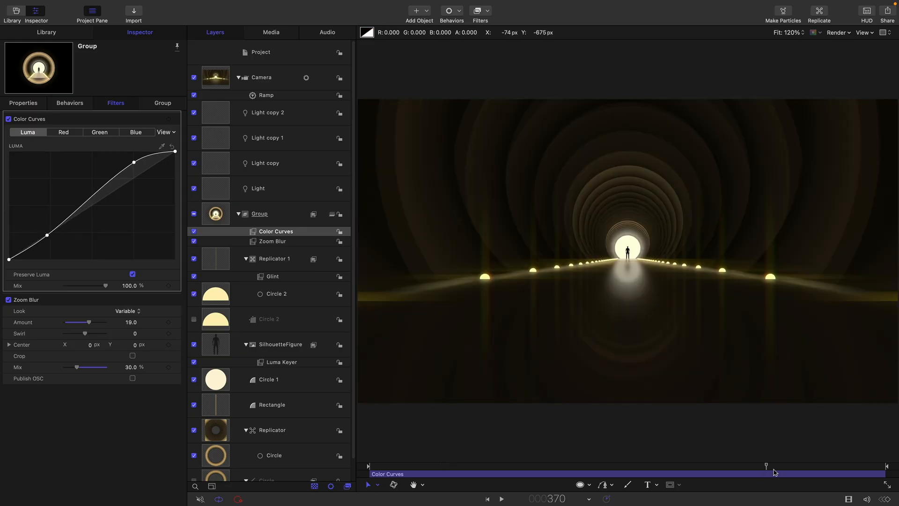
pyautogui.moveTo(48, 236); pyautogui.dragTo(47, 235)
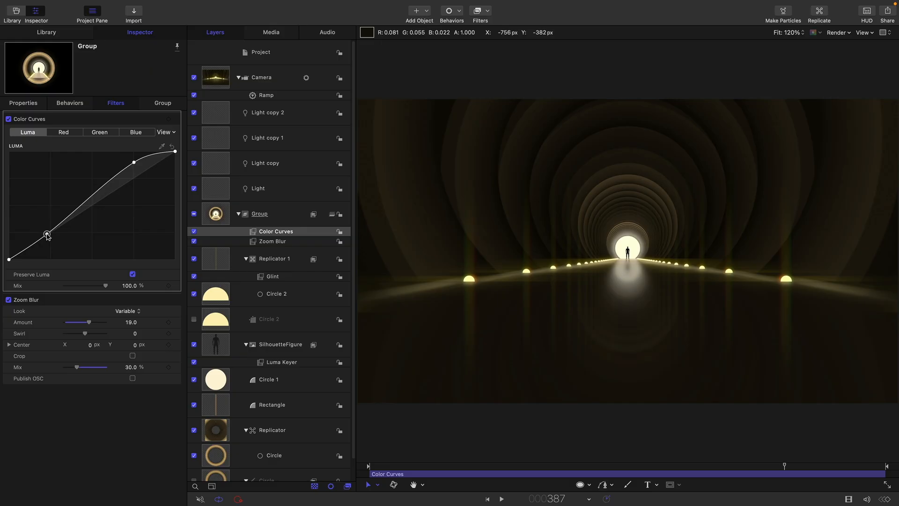
pyautogui.moveTo(784, 466); pyautogui.dragTo(850, 465)
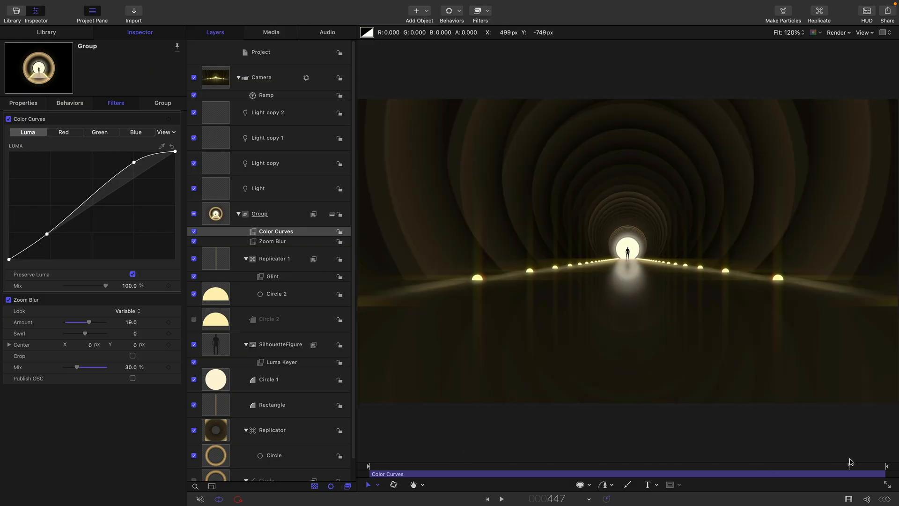